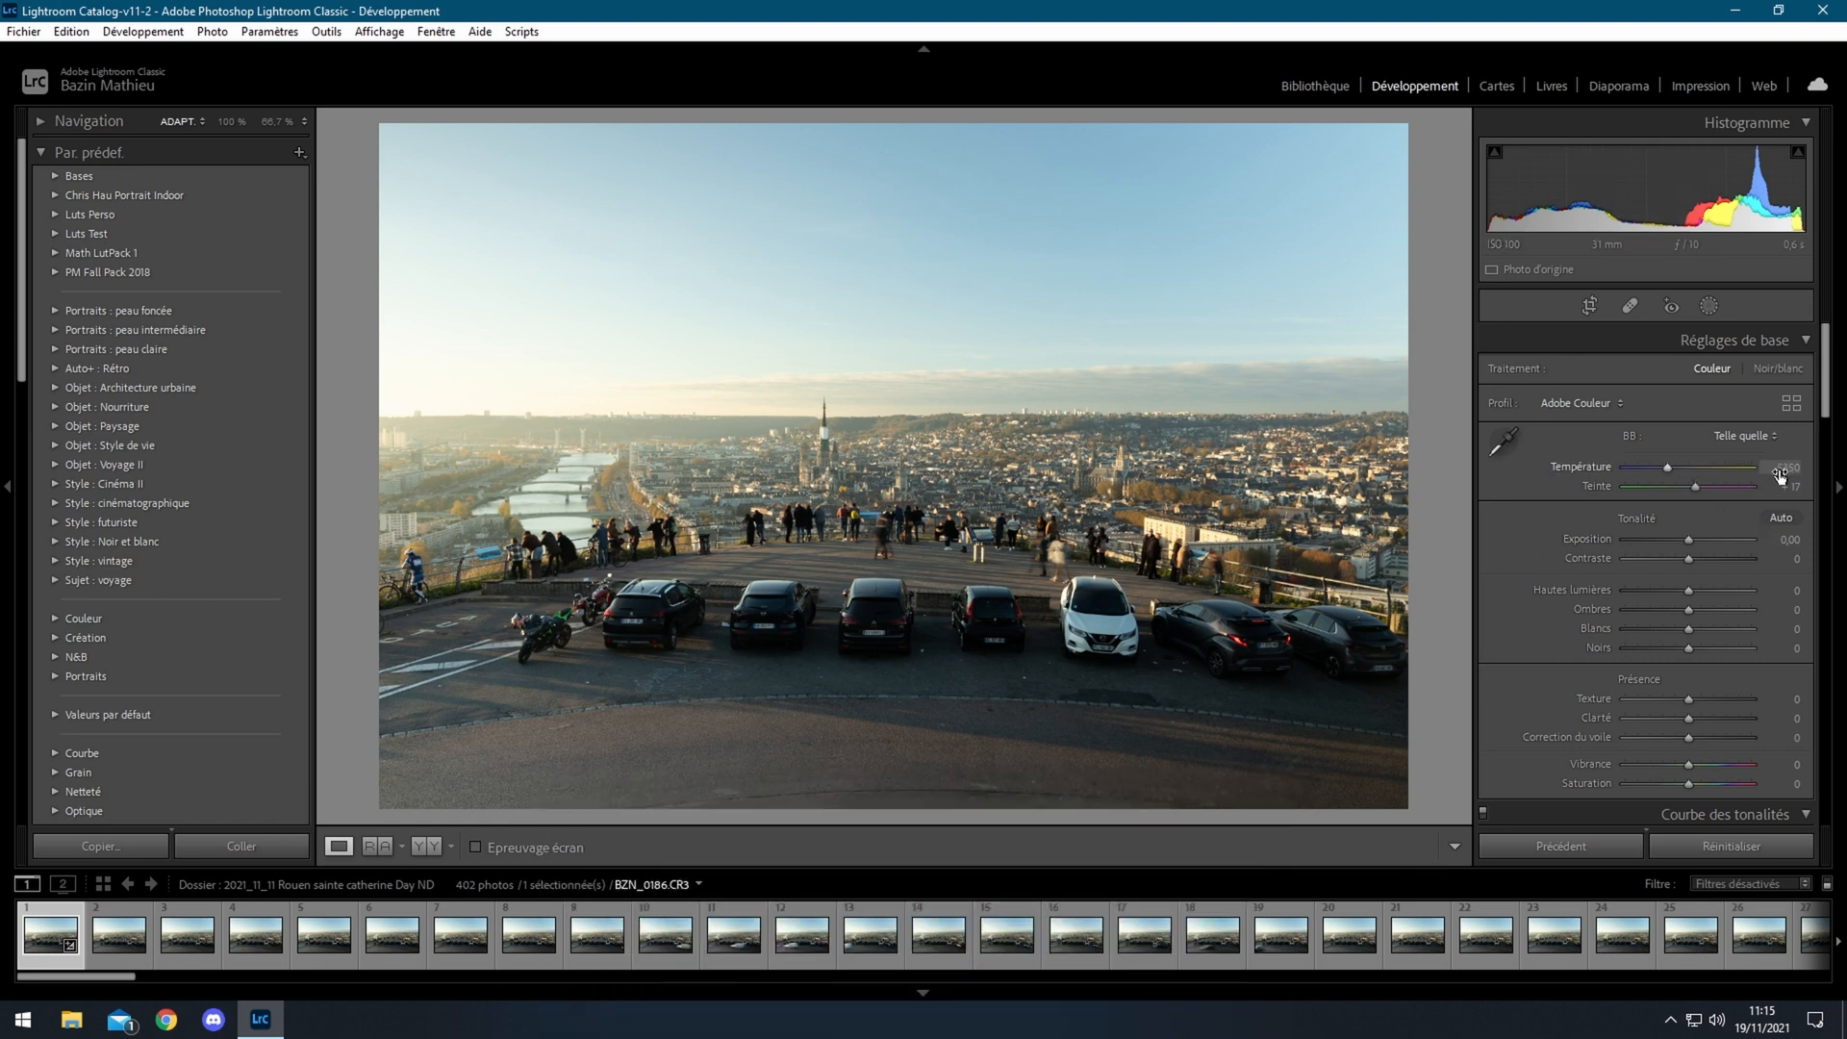
# Set the first photo's temperature to 5550, contrast to +17, highlights to −65 and shadows to −18
pyautogui.moveTo(1781, 469); pyautogui.dragTo(1796, 468)
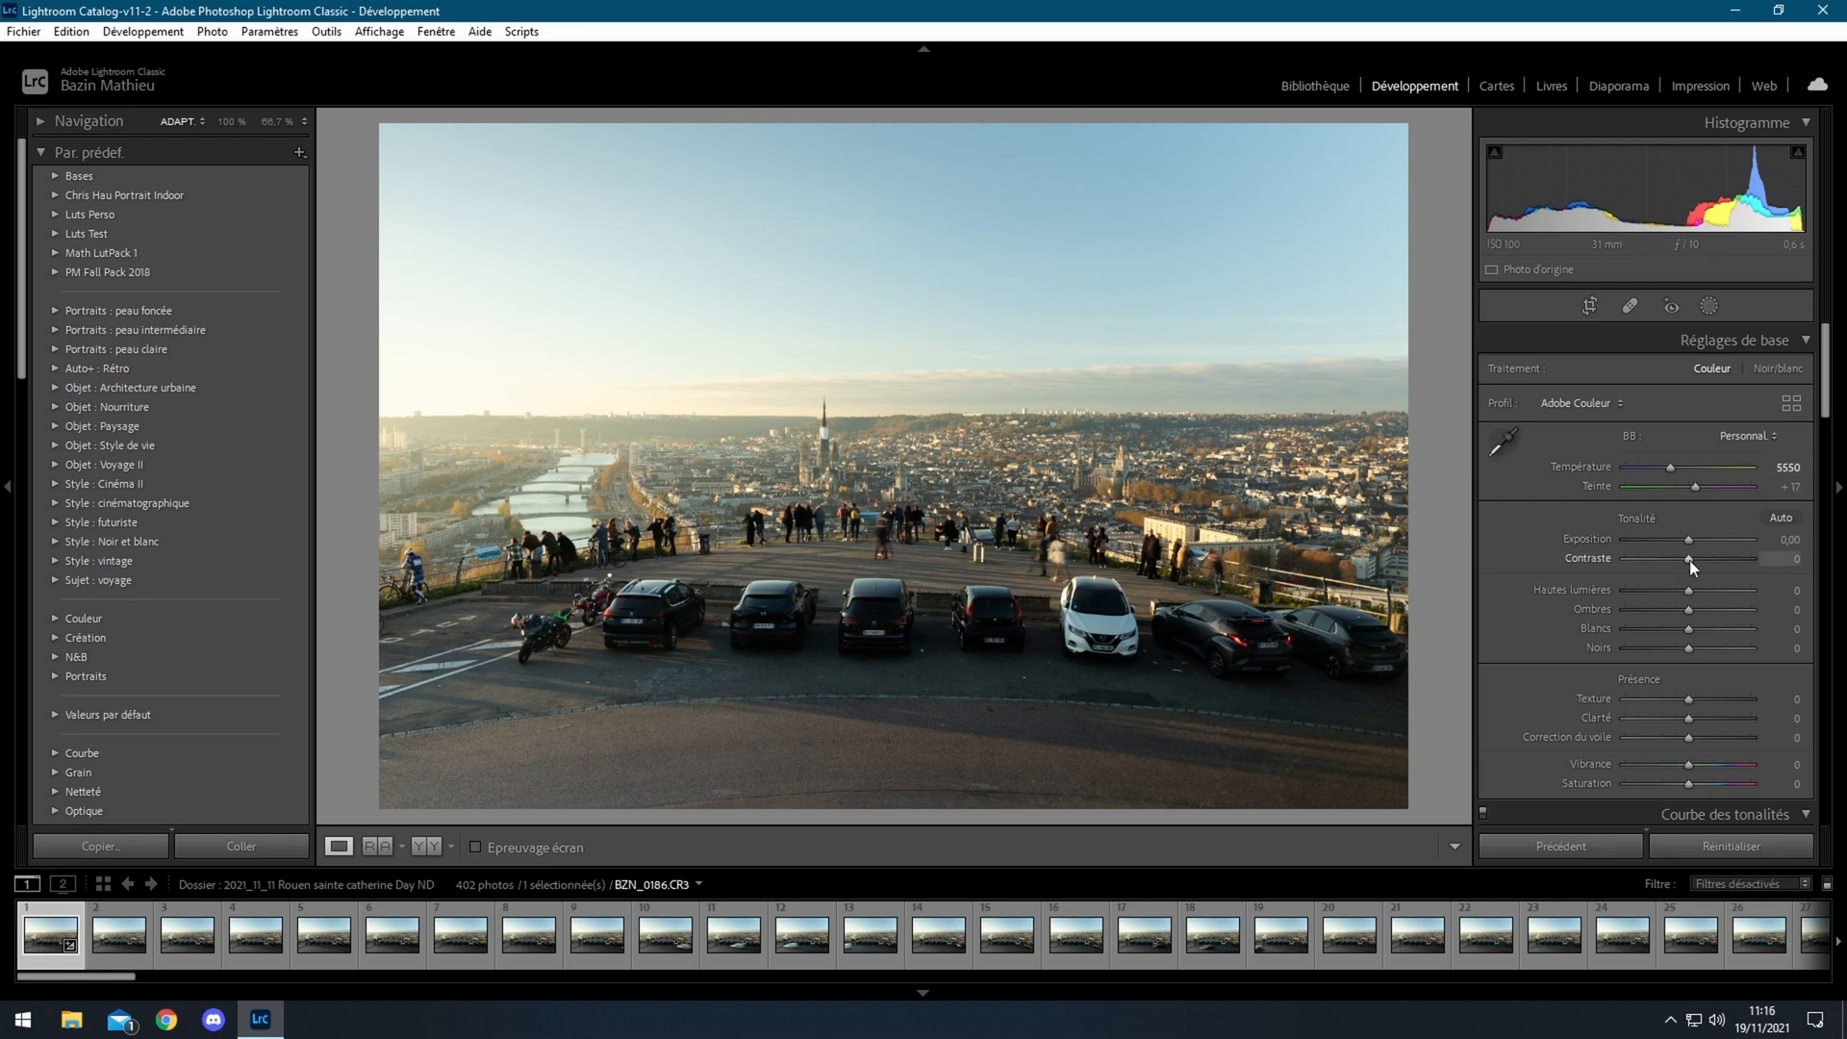
pyautogui.moveTo(1689, 561); pyautogui.dragTo(1700, 564)
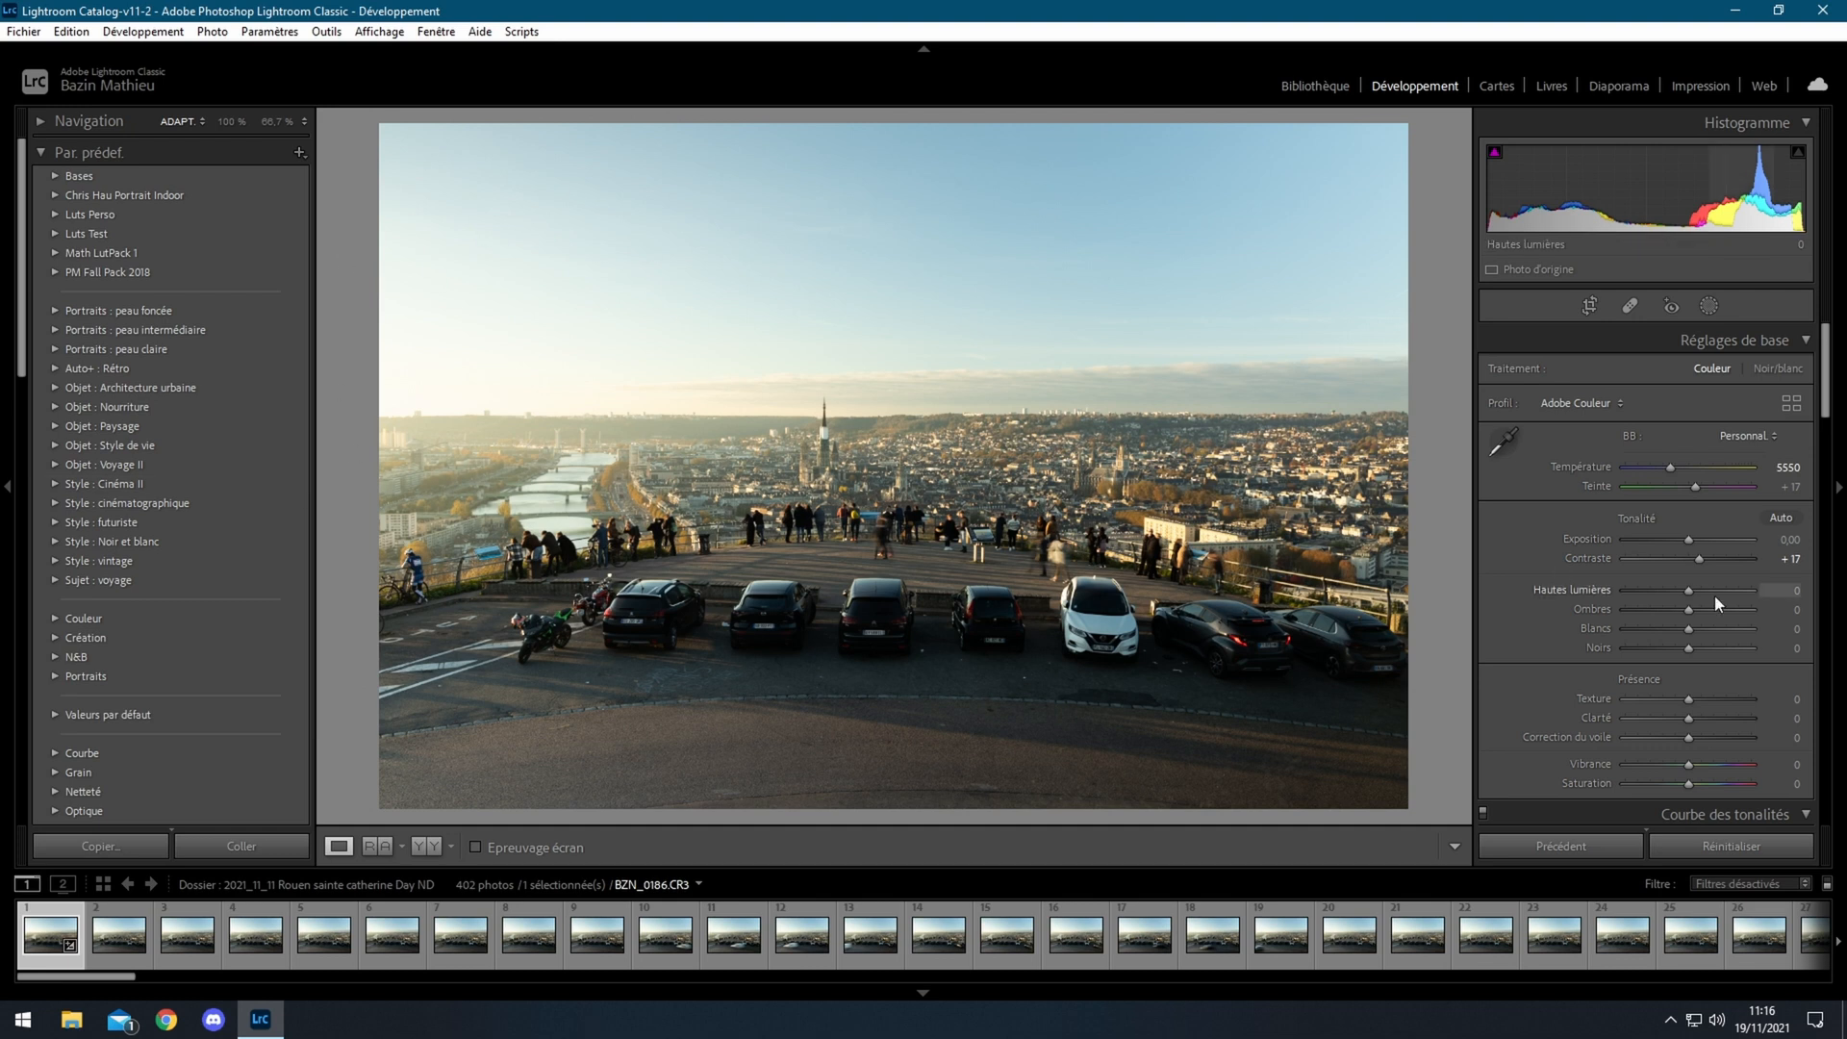
pyautogui.moveTo(1687, 592); pyautogui.dragTo(1645, 596)
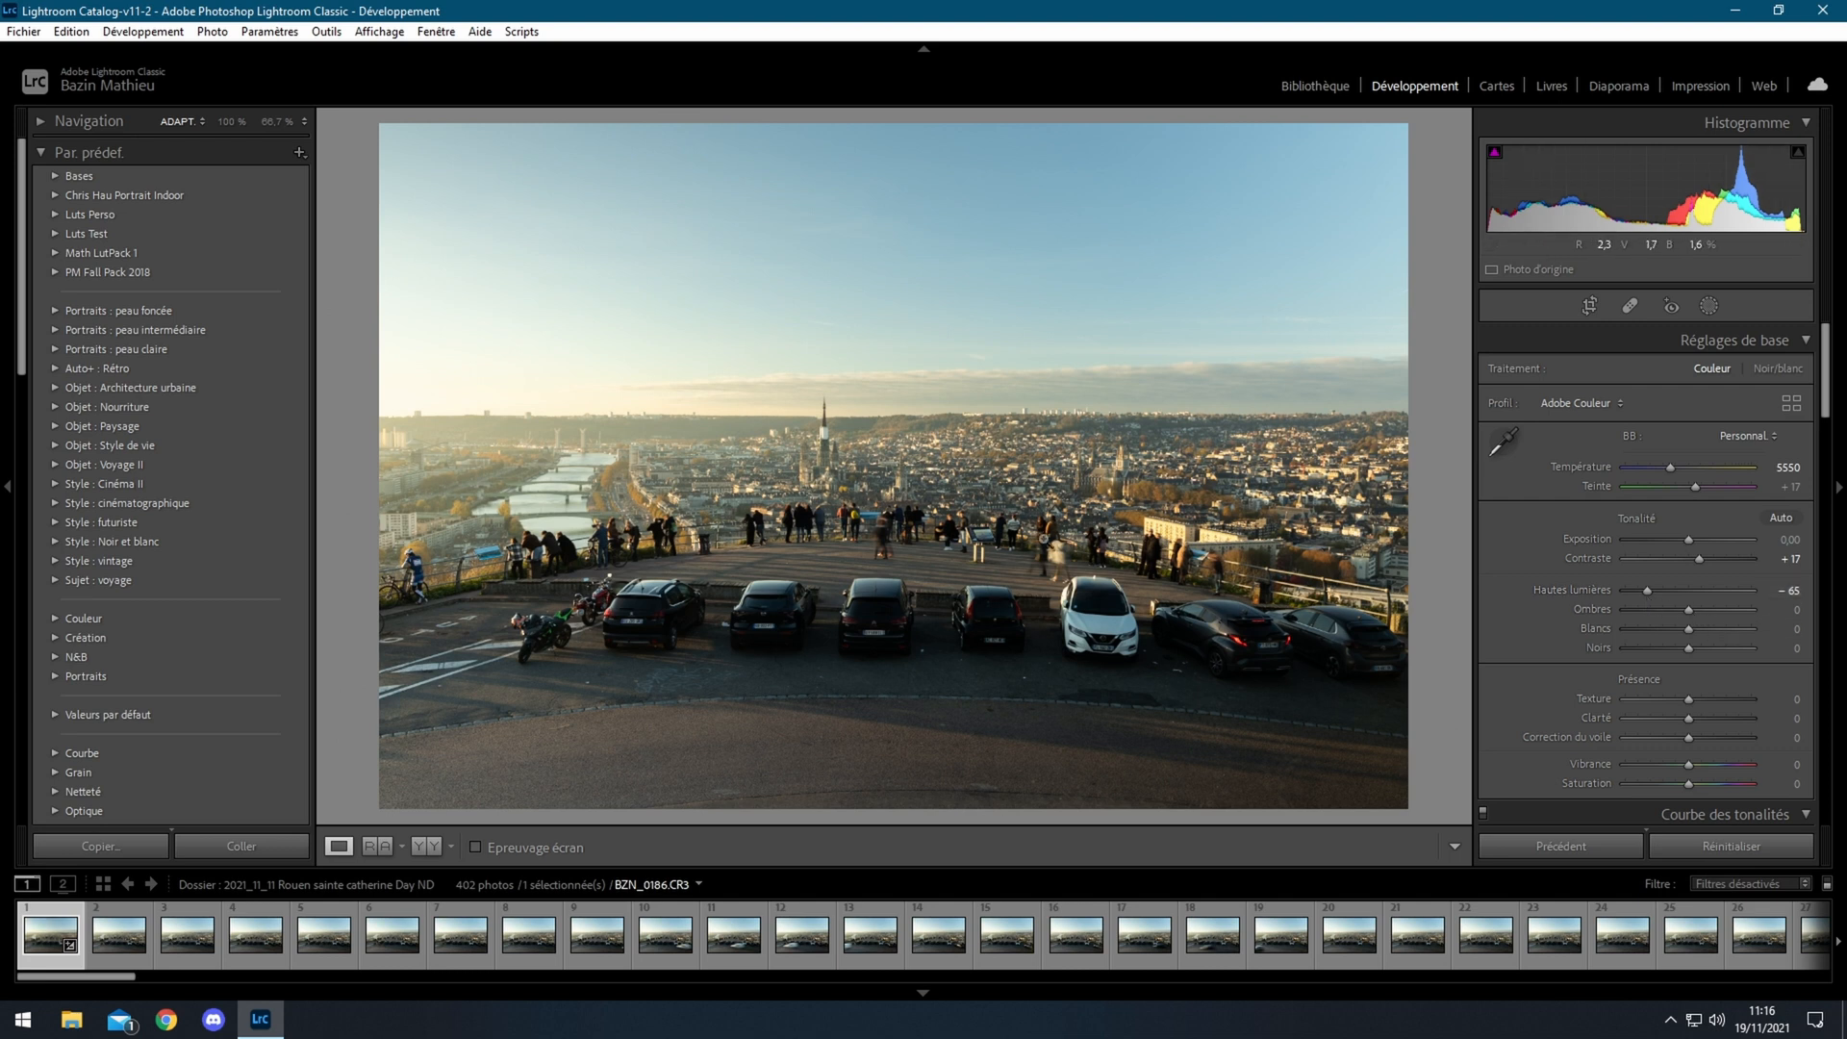
pyautogui.moveTo(1690, 610)
pyautogui.mouseDown()
pyautogui.moveTo(1658, 609)
pyautogui.moveTo(1678, 611)
pyautogui.mouseUp()
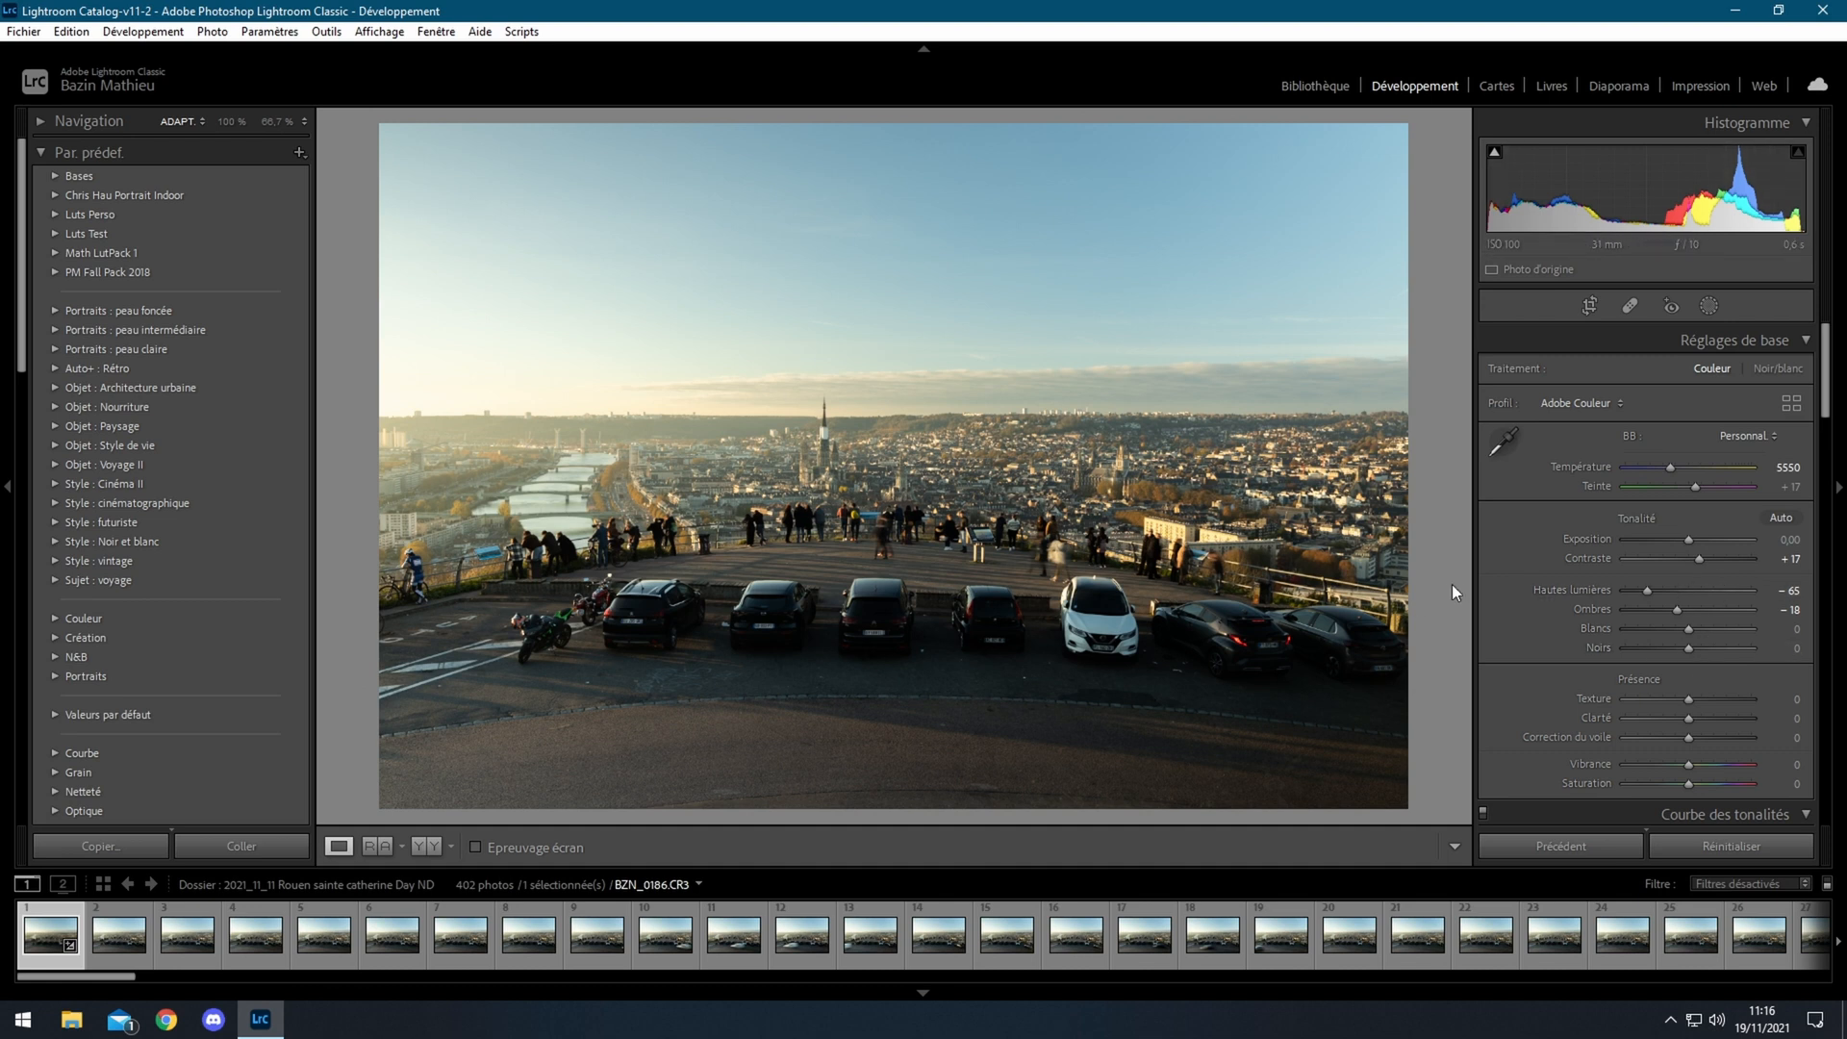
# Set the photo's texture to +23, clarity to +26 and dehaze to +12
pyautogui.scroll(-2, 1721, 670)
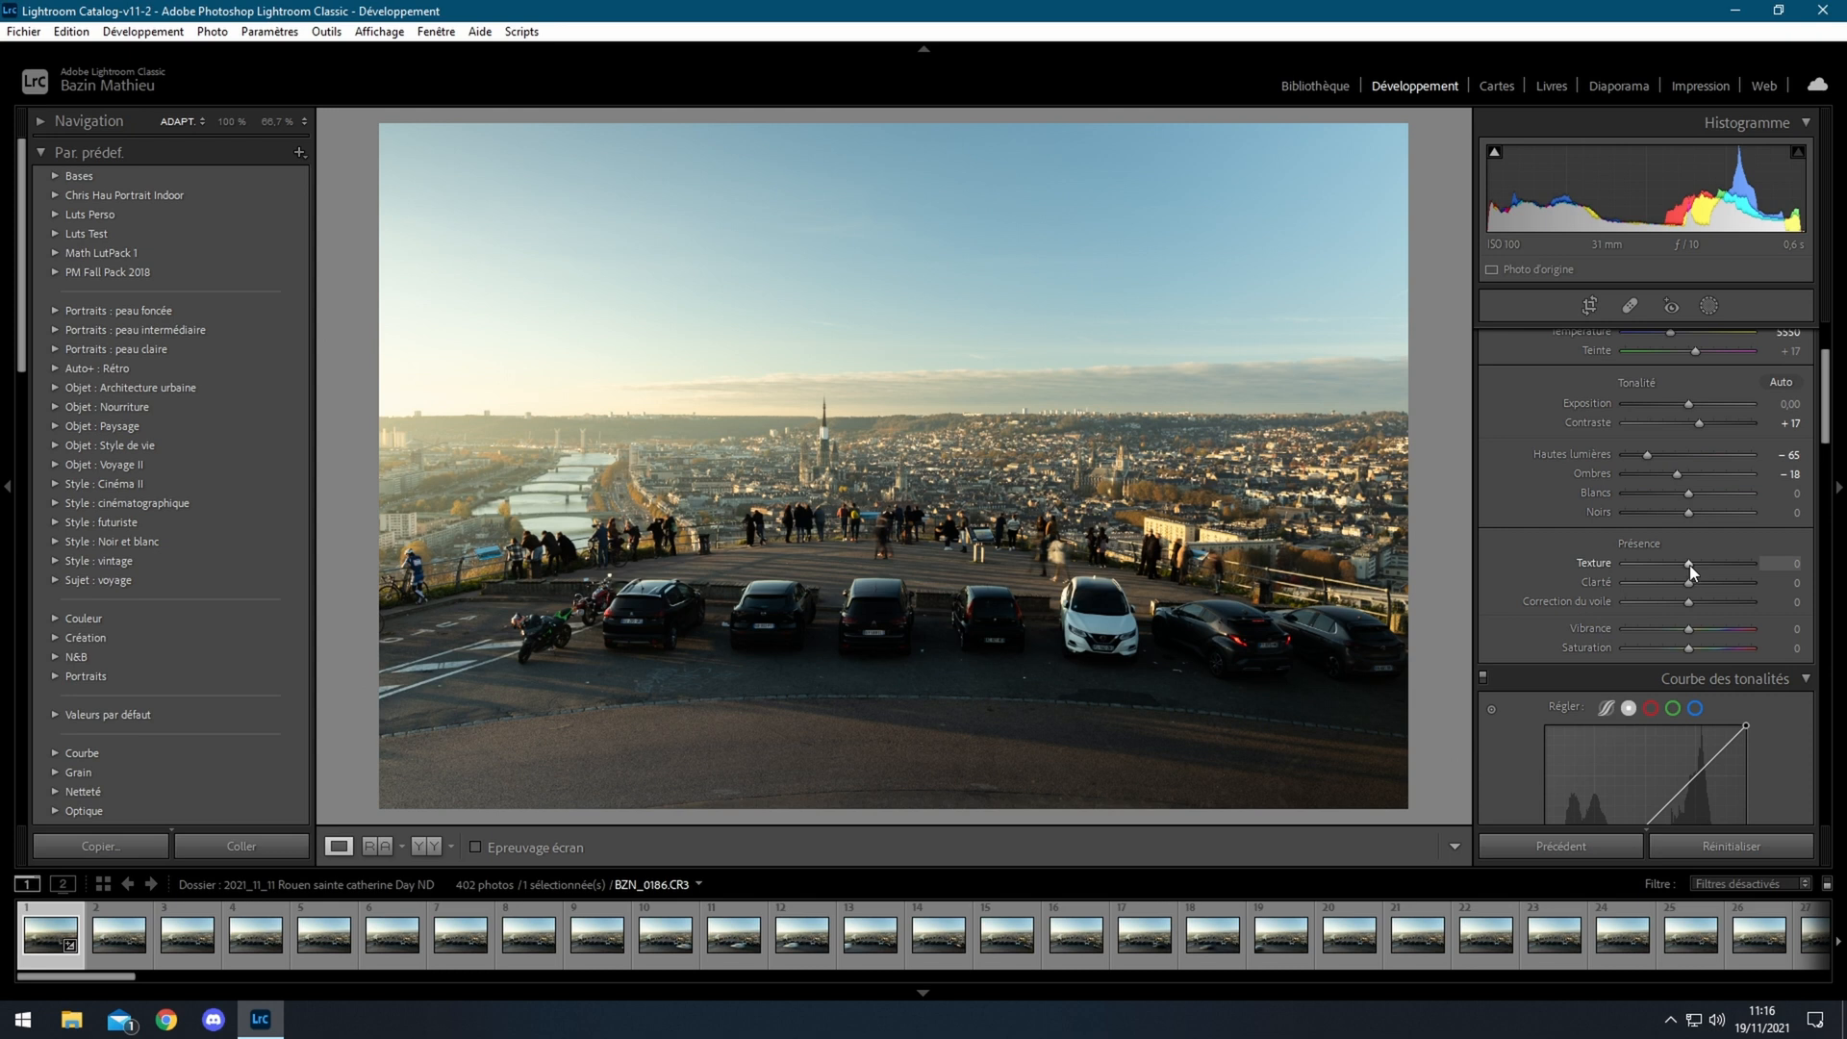
pyautogui.moveTo(1693, 563); pyautogui.dragTo(1705, 566)
pyautogui.moveTo(1689, 583); pyautogui.dragTo(1703, 588)
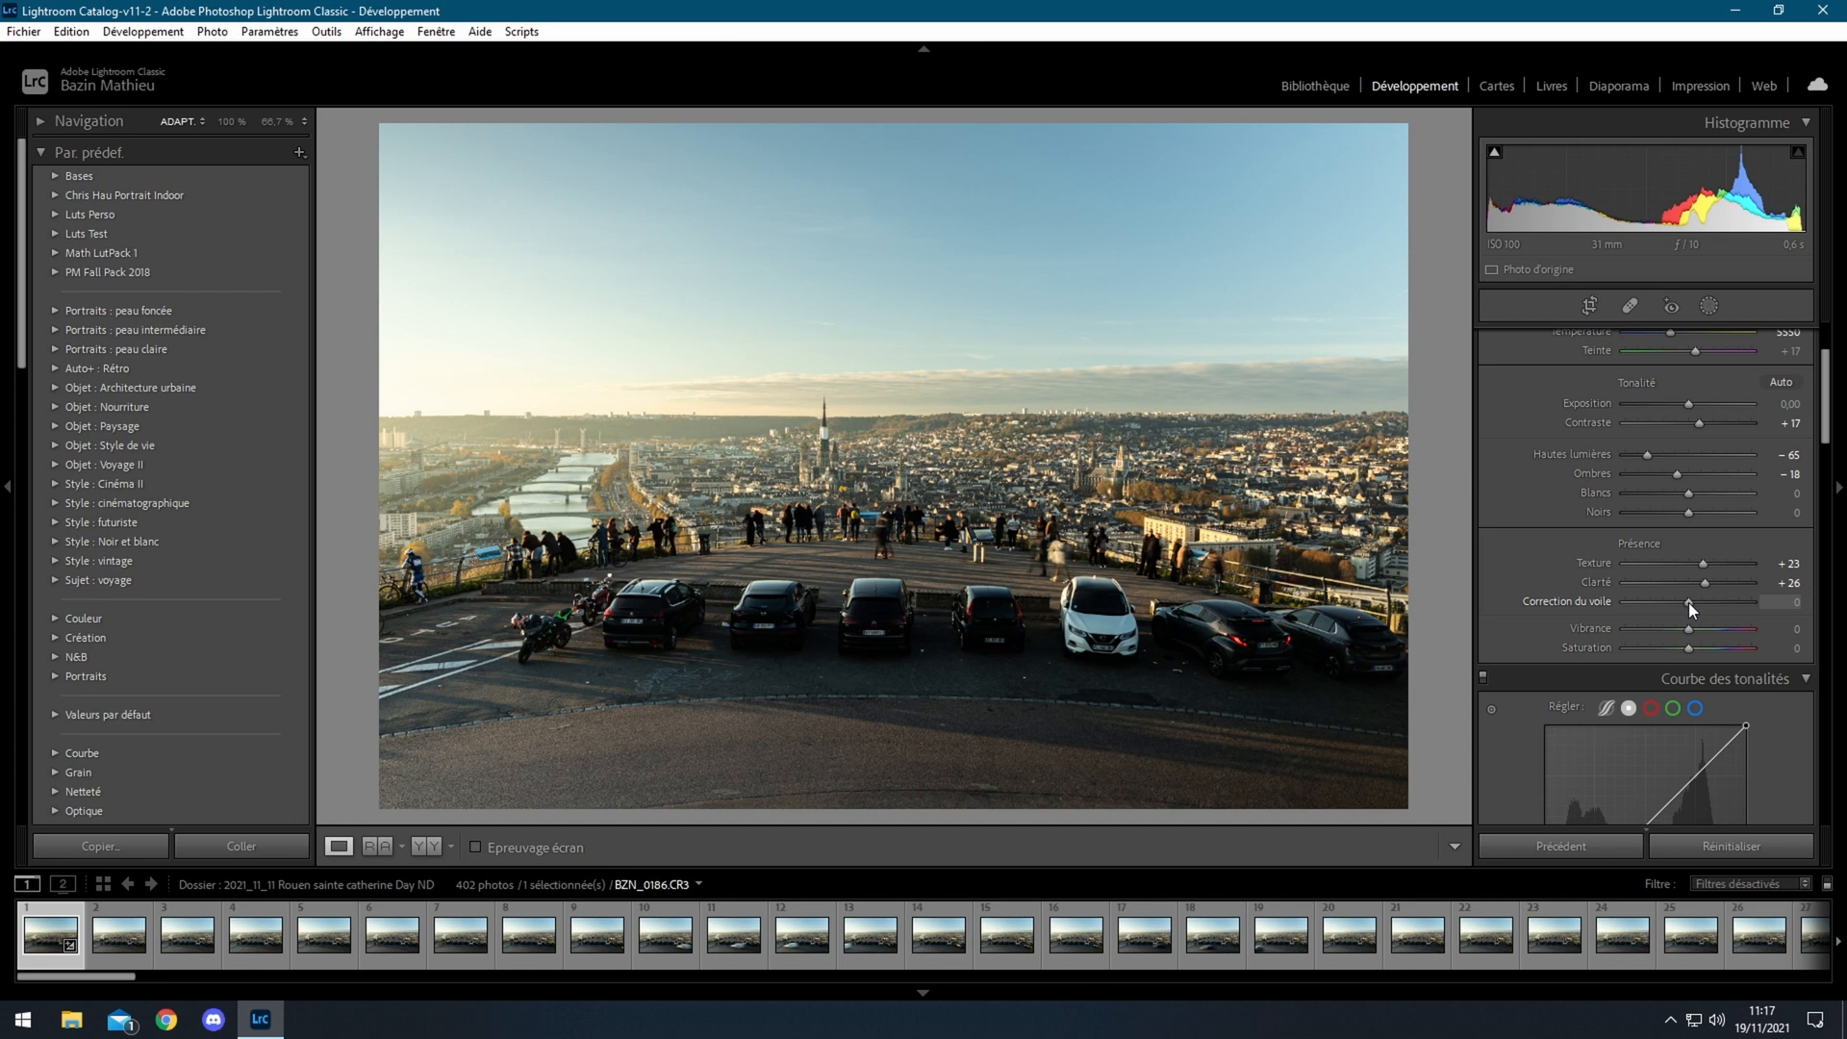
pyautogui.moveTo(1690, 602); pyautogui.dragTo(1695, 601)
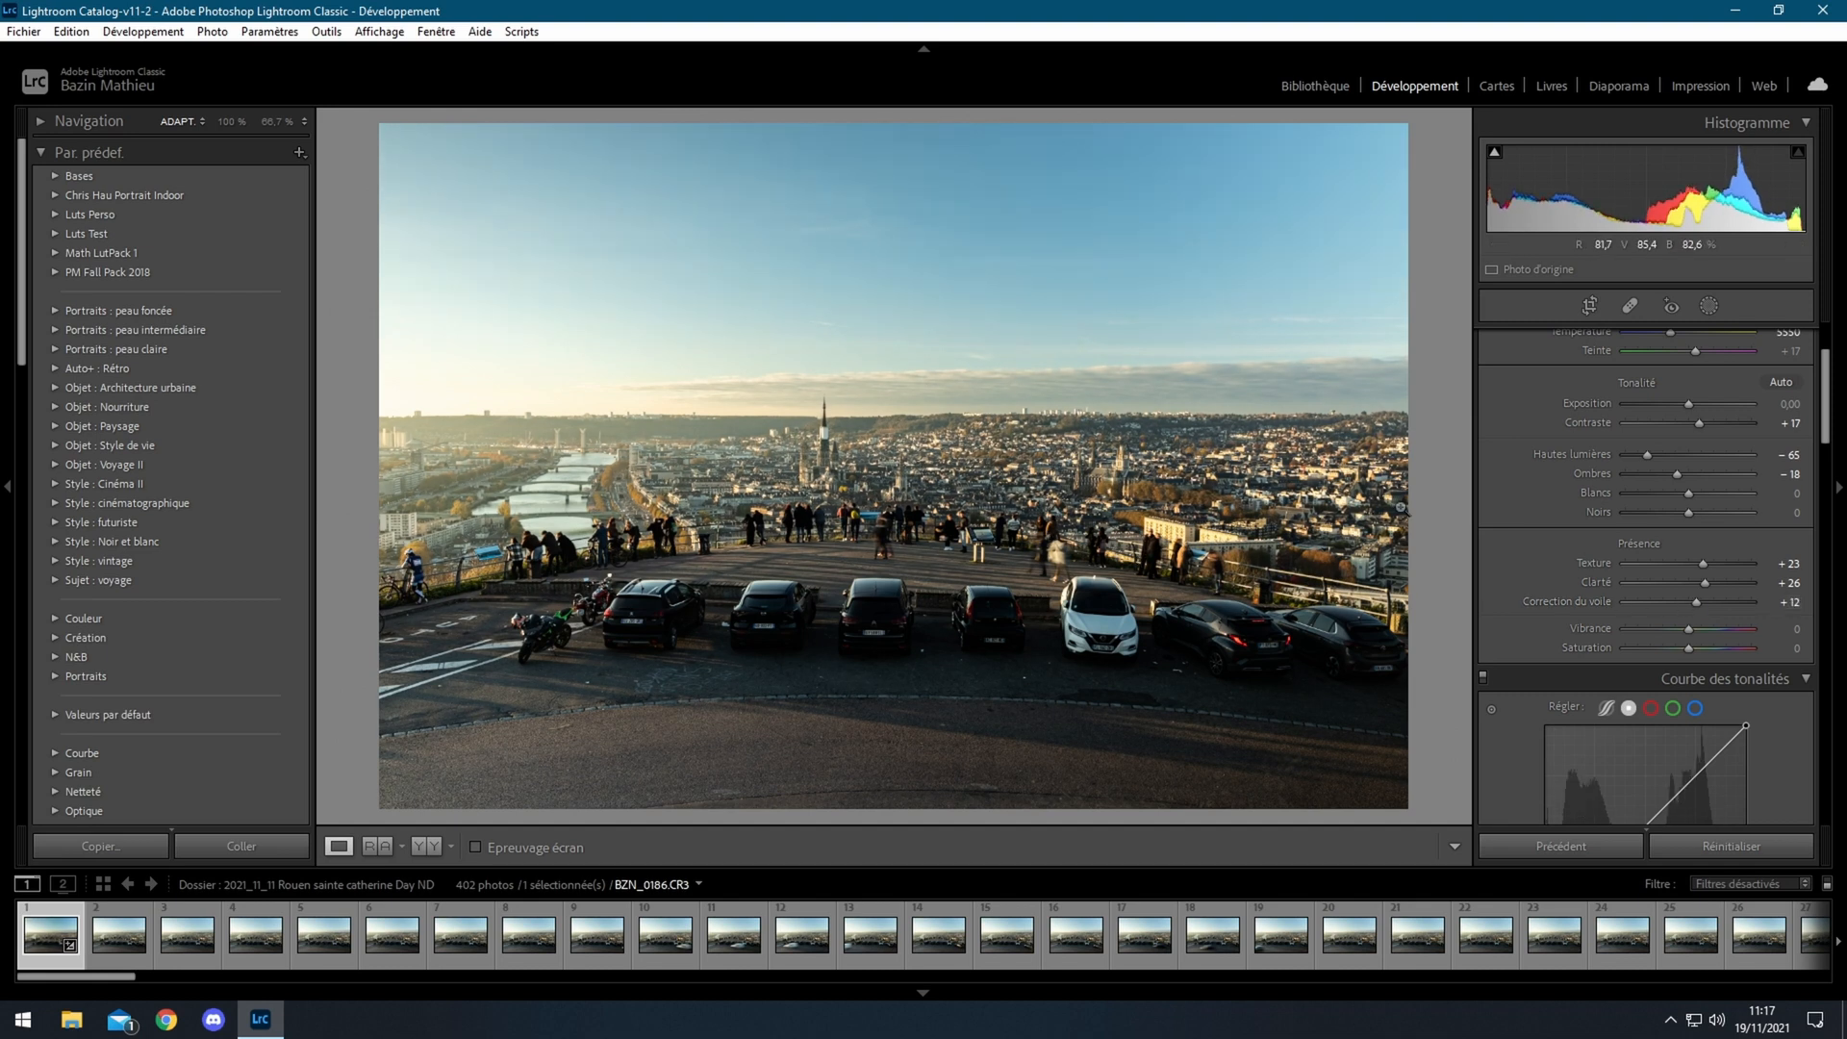
# Compare the photo with its unedited version and set its vibrance to +21
pyautogui.press('\\')
pyautogui.press('\\')
pyautogui.press('\\')
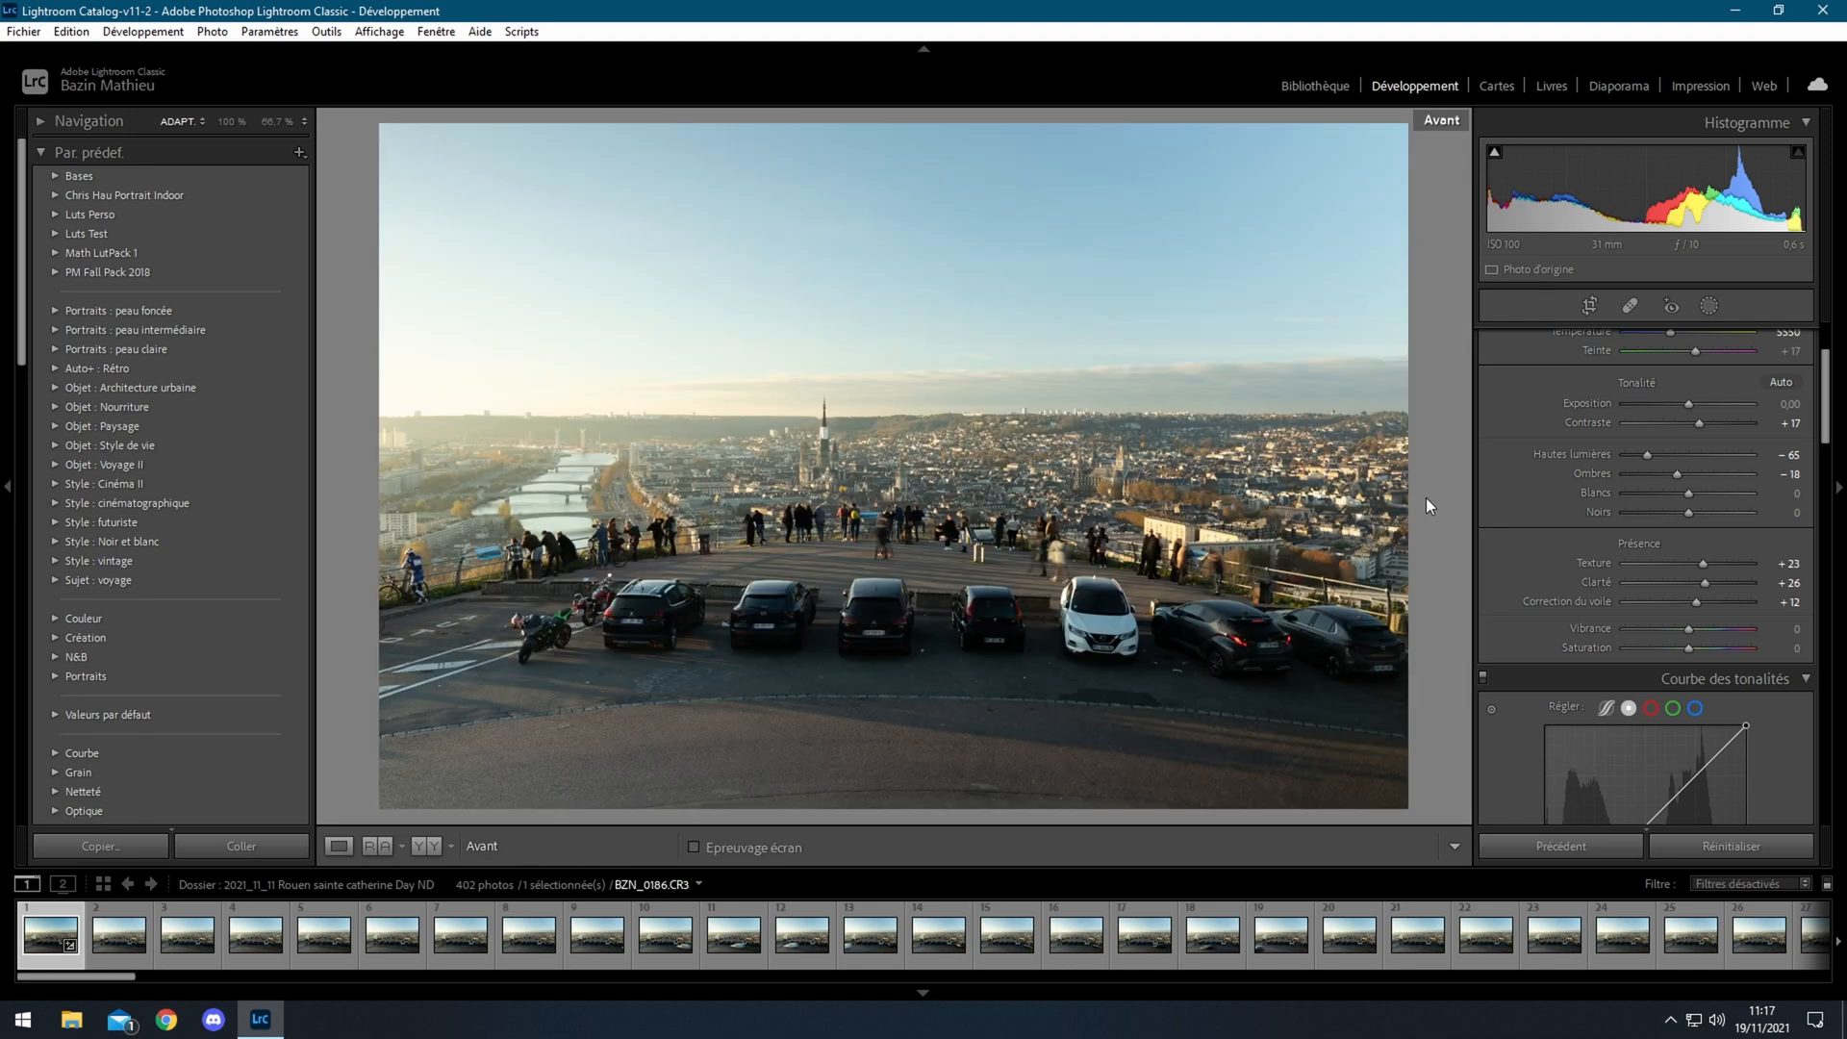
pyautogui.press('\\')
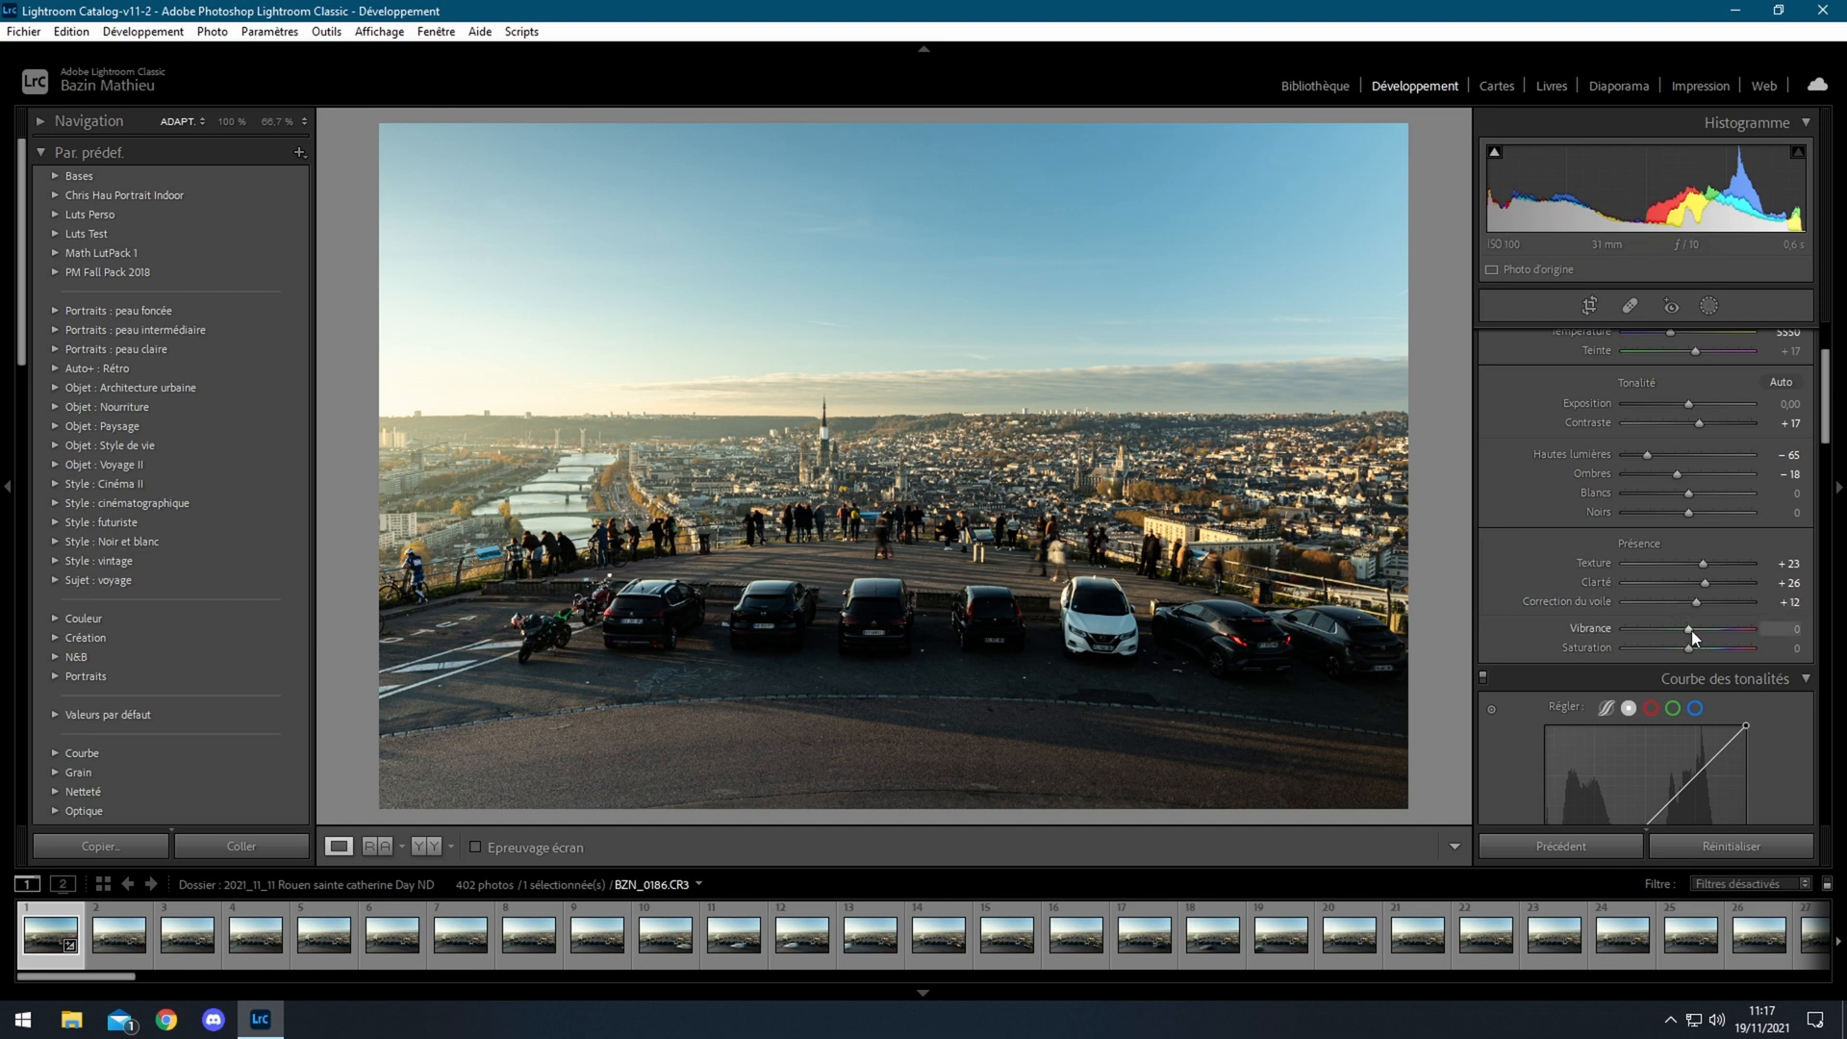
pyautogui.moveTo(1691, 630); pyautogui.dragTo(1704, 630)
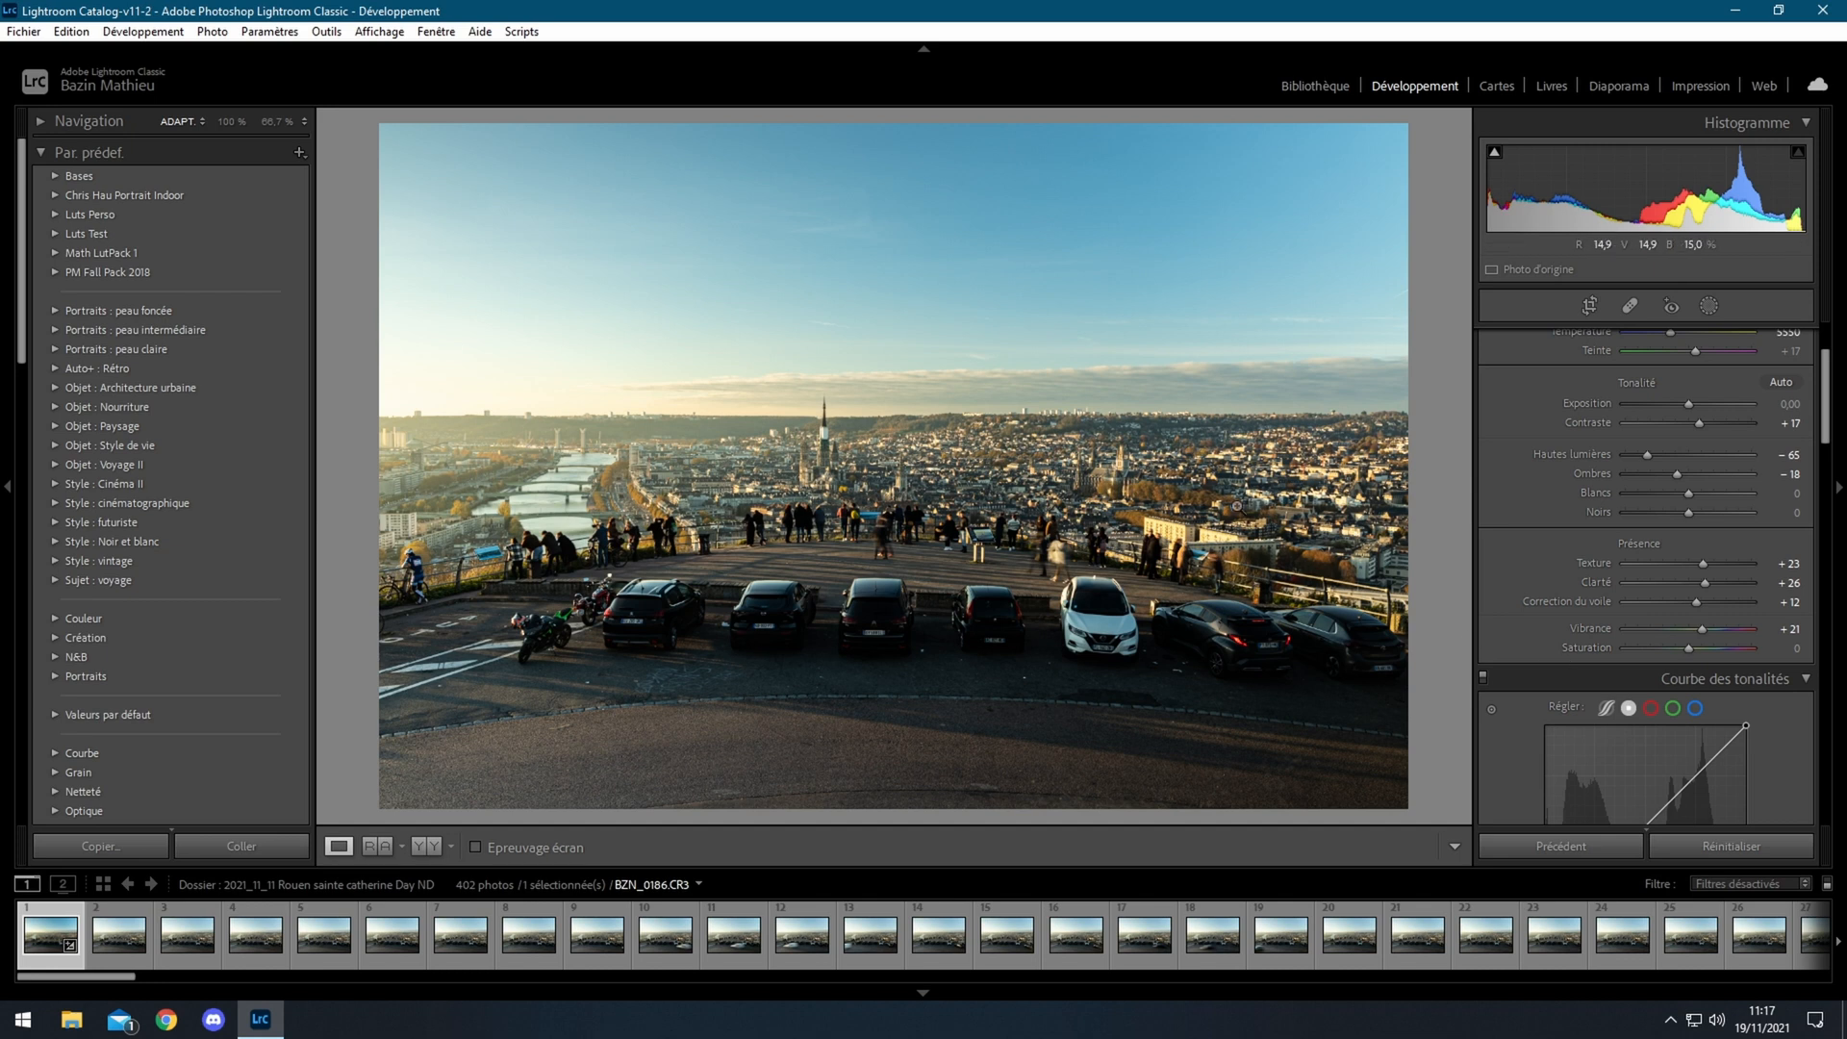
# Shape the tone curve with points at input 180/output 192 and 66/62, and raise the black point to output 10
pyautogui.scroll(-3, 1605, 573)
pyautogui.scroll(-3, 1605, 571)
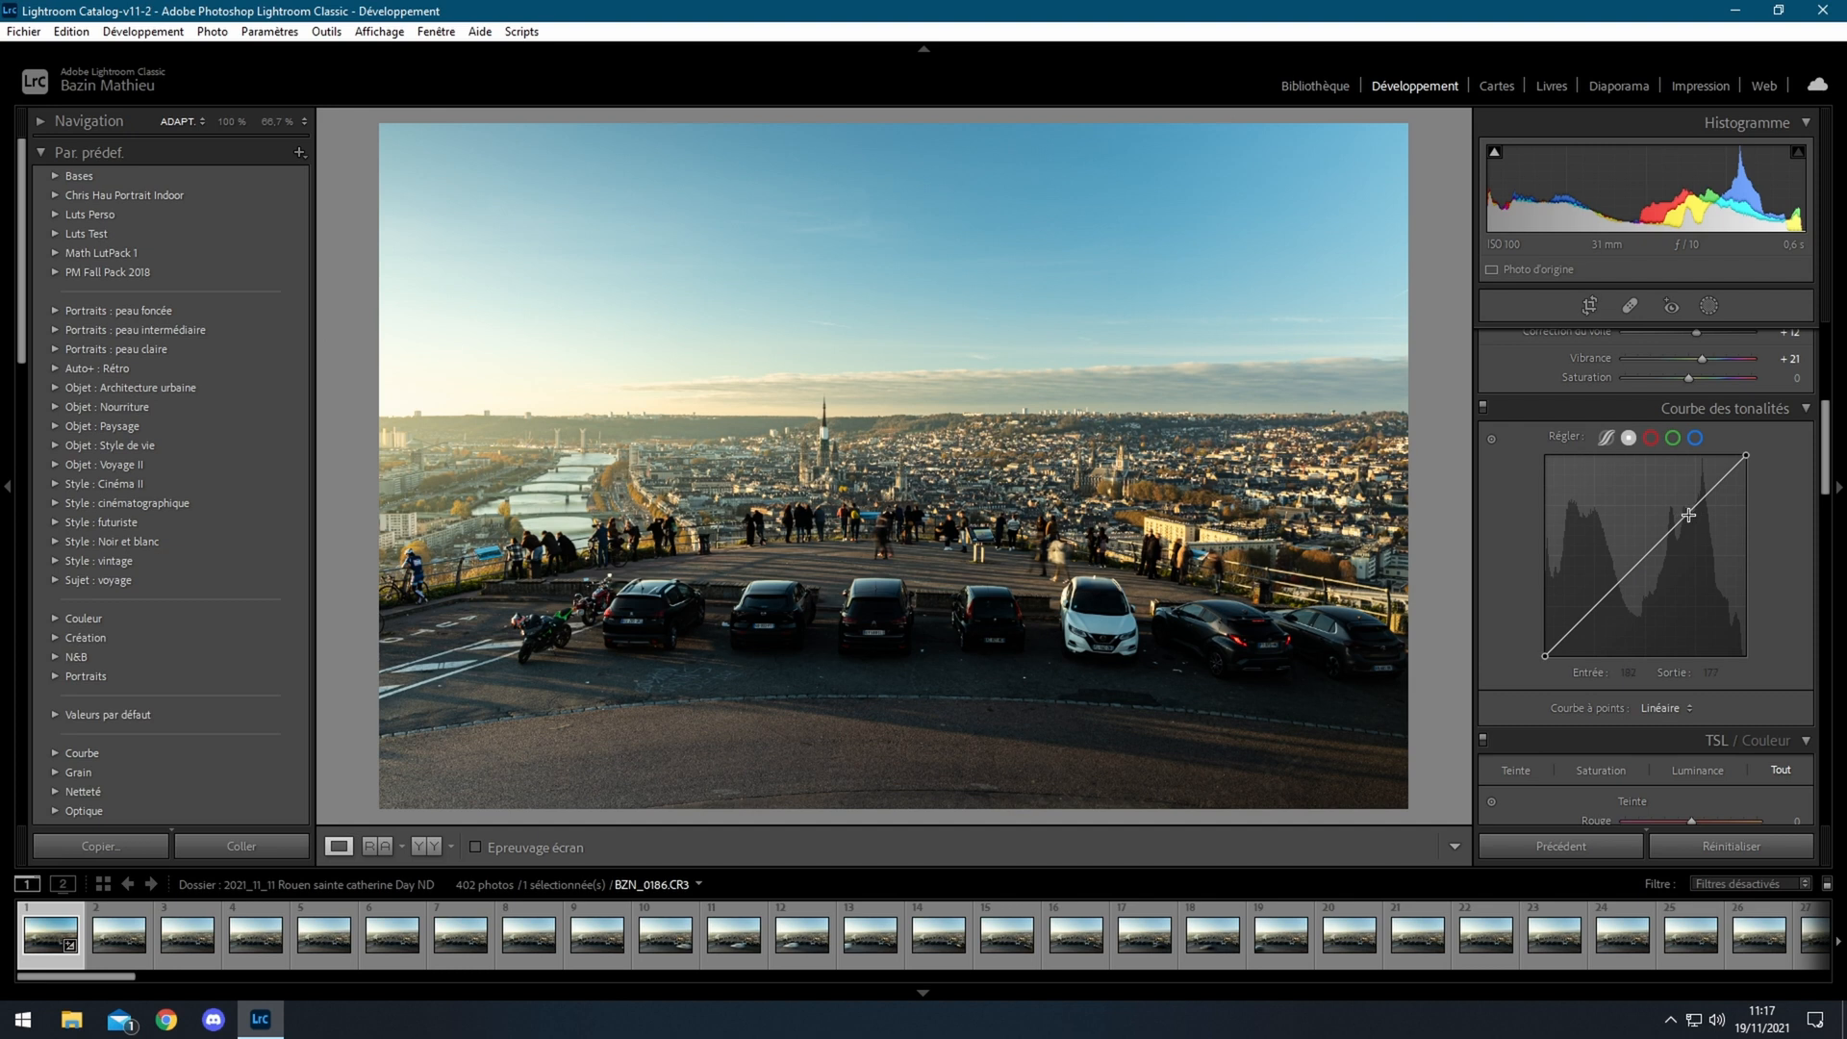
pyautogui.moveTo(1690, 513); pyautogui.dragTo(1687, 504)
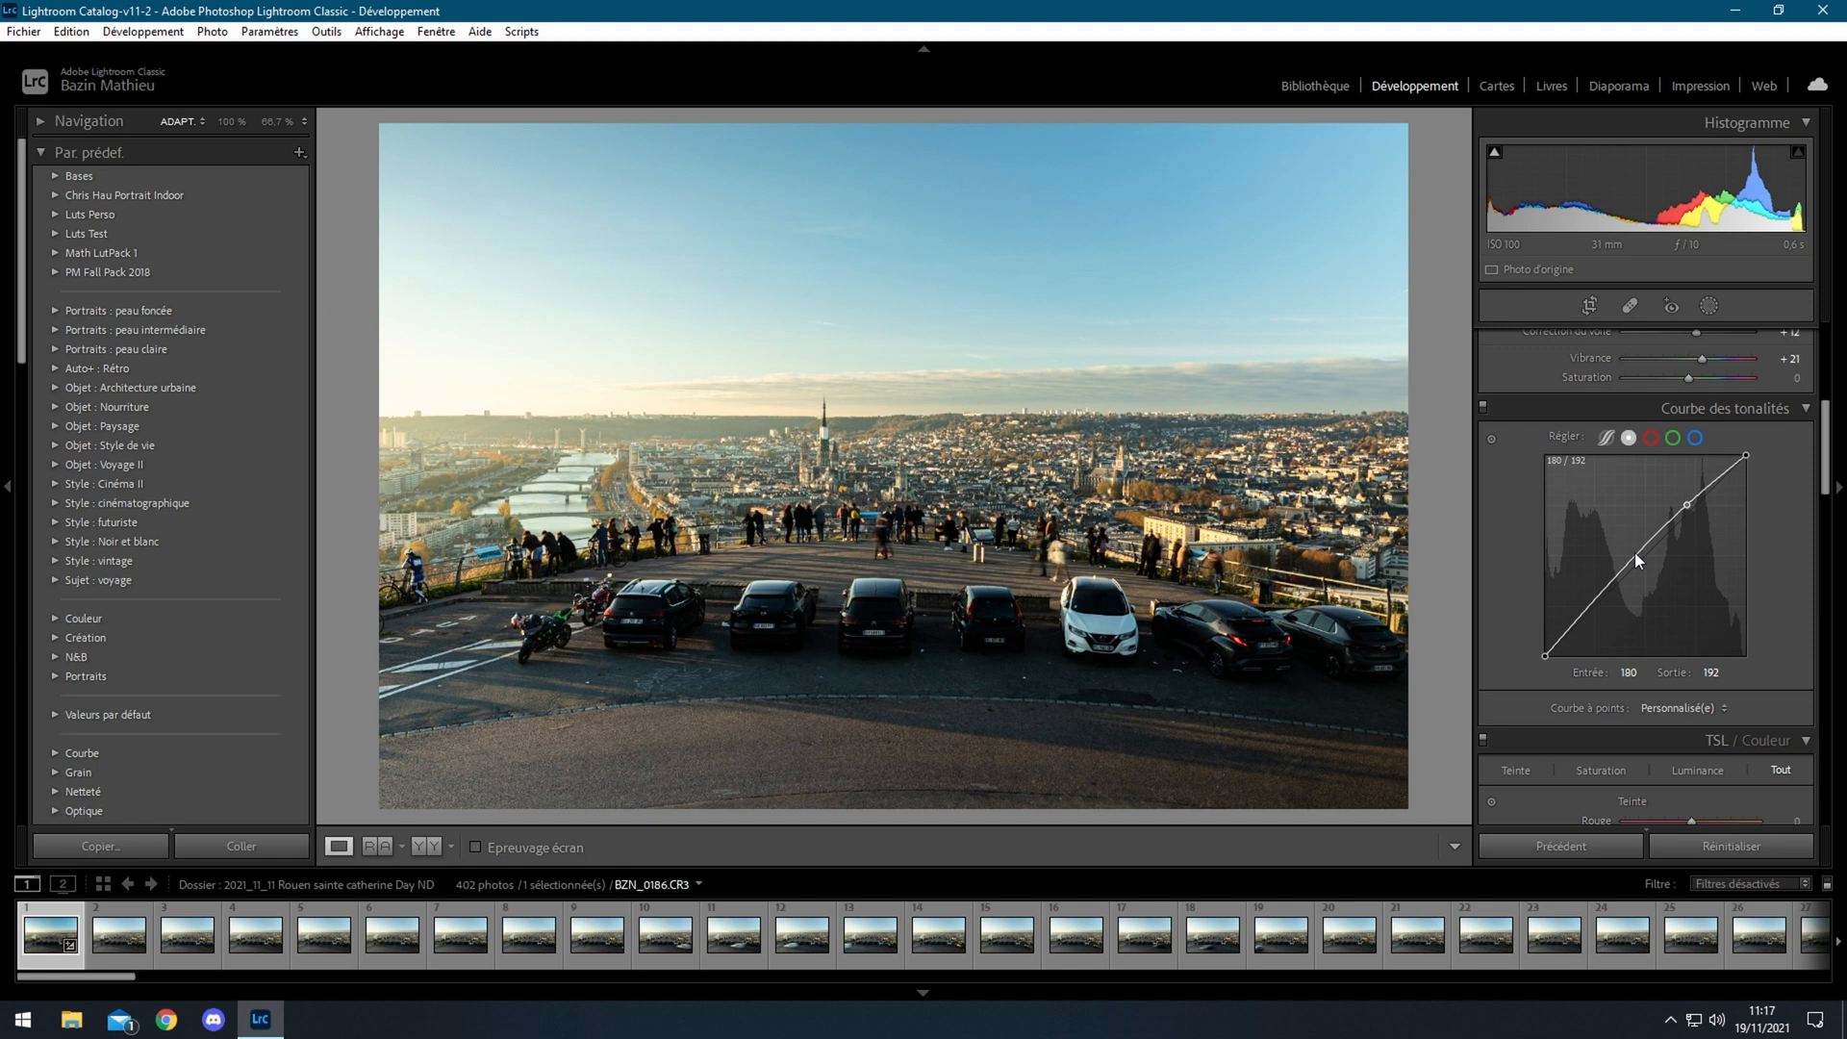
pyautogui.click(1595, 607)
pyautogui.moveTo(1594, 606); pyautogui.dragTo(1596, 610)
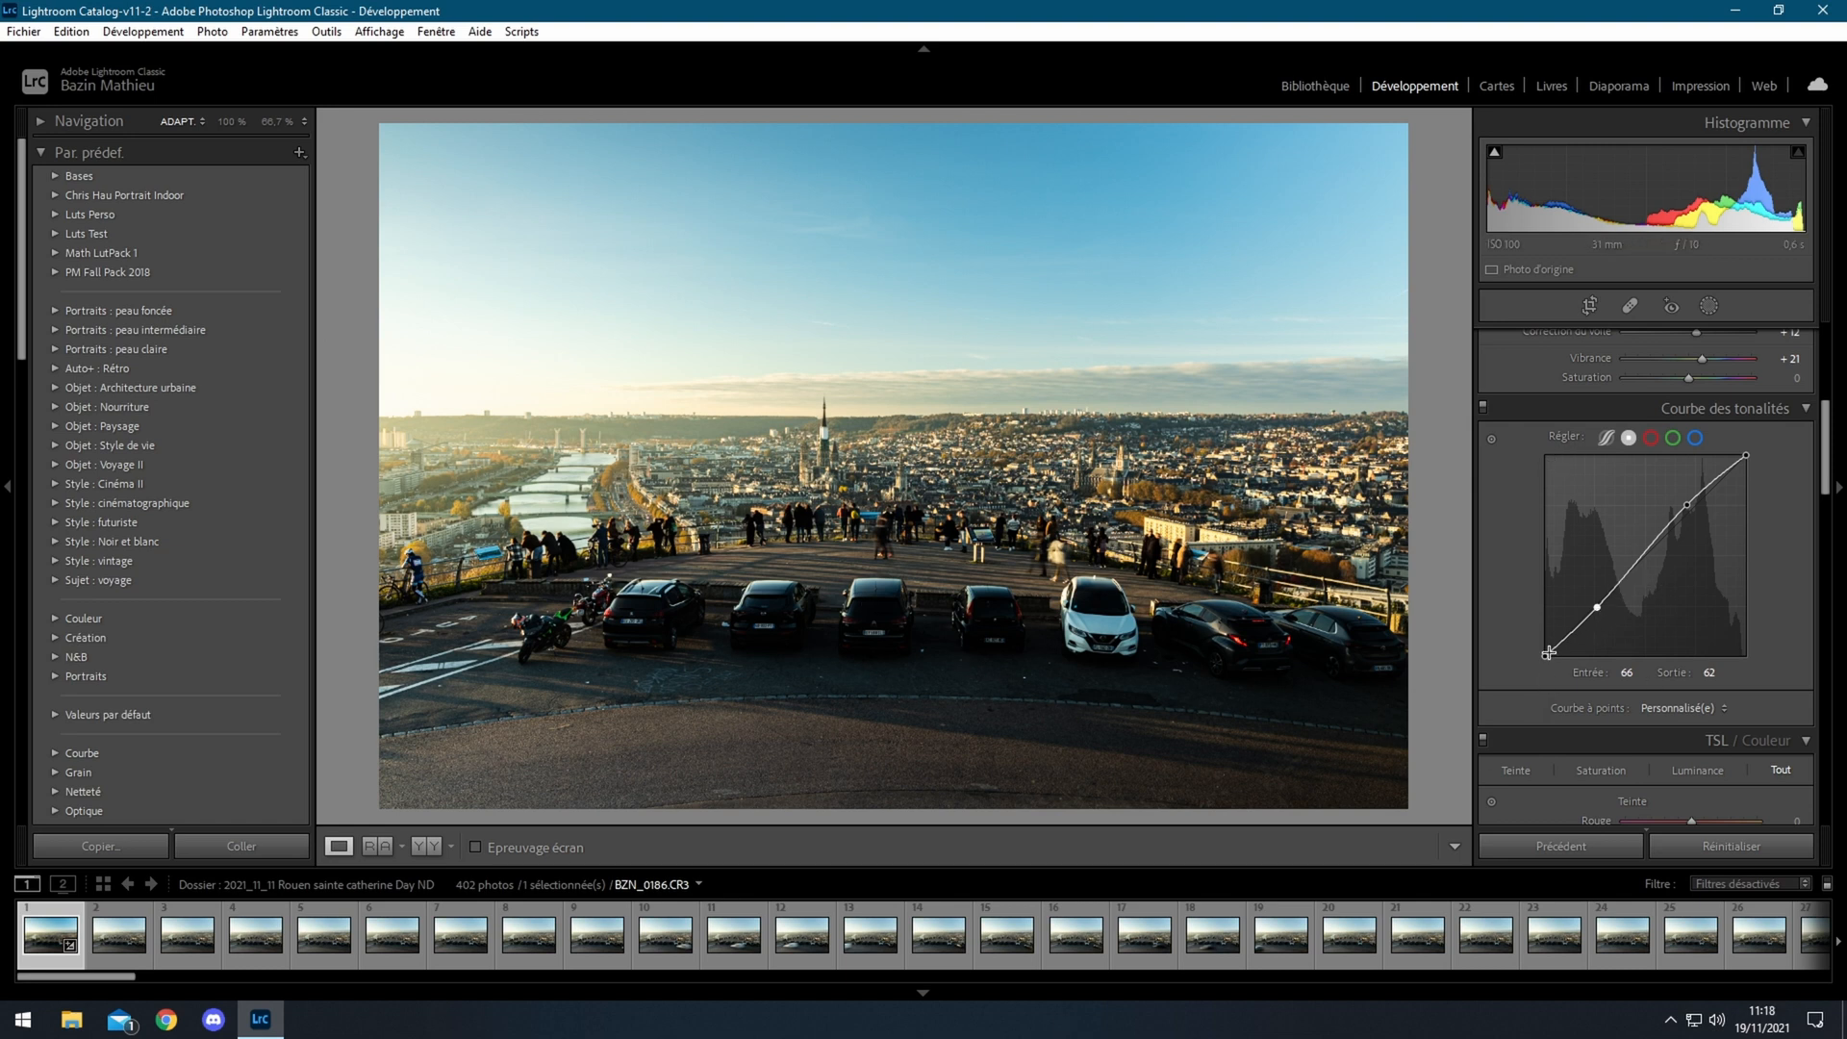
pyautogui.moveTo(1546, 657); pyautogui.dragTo(1529, 650)
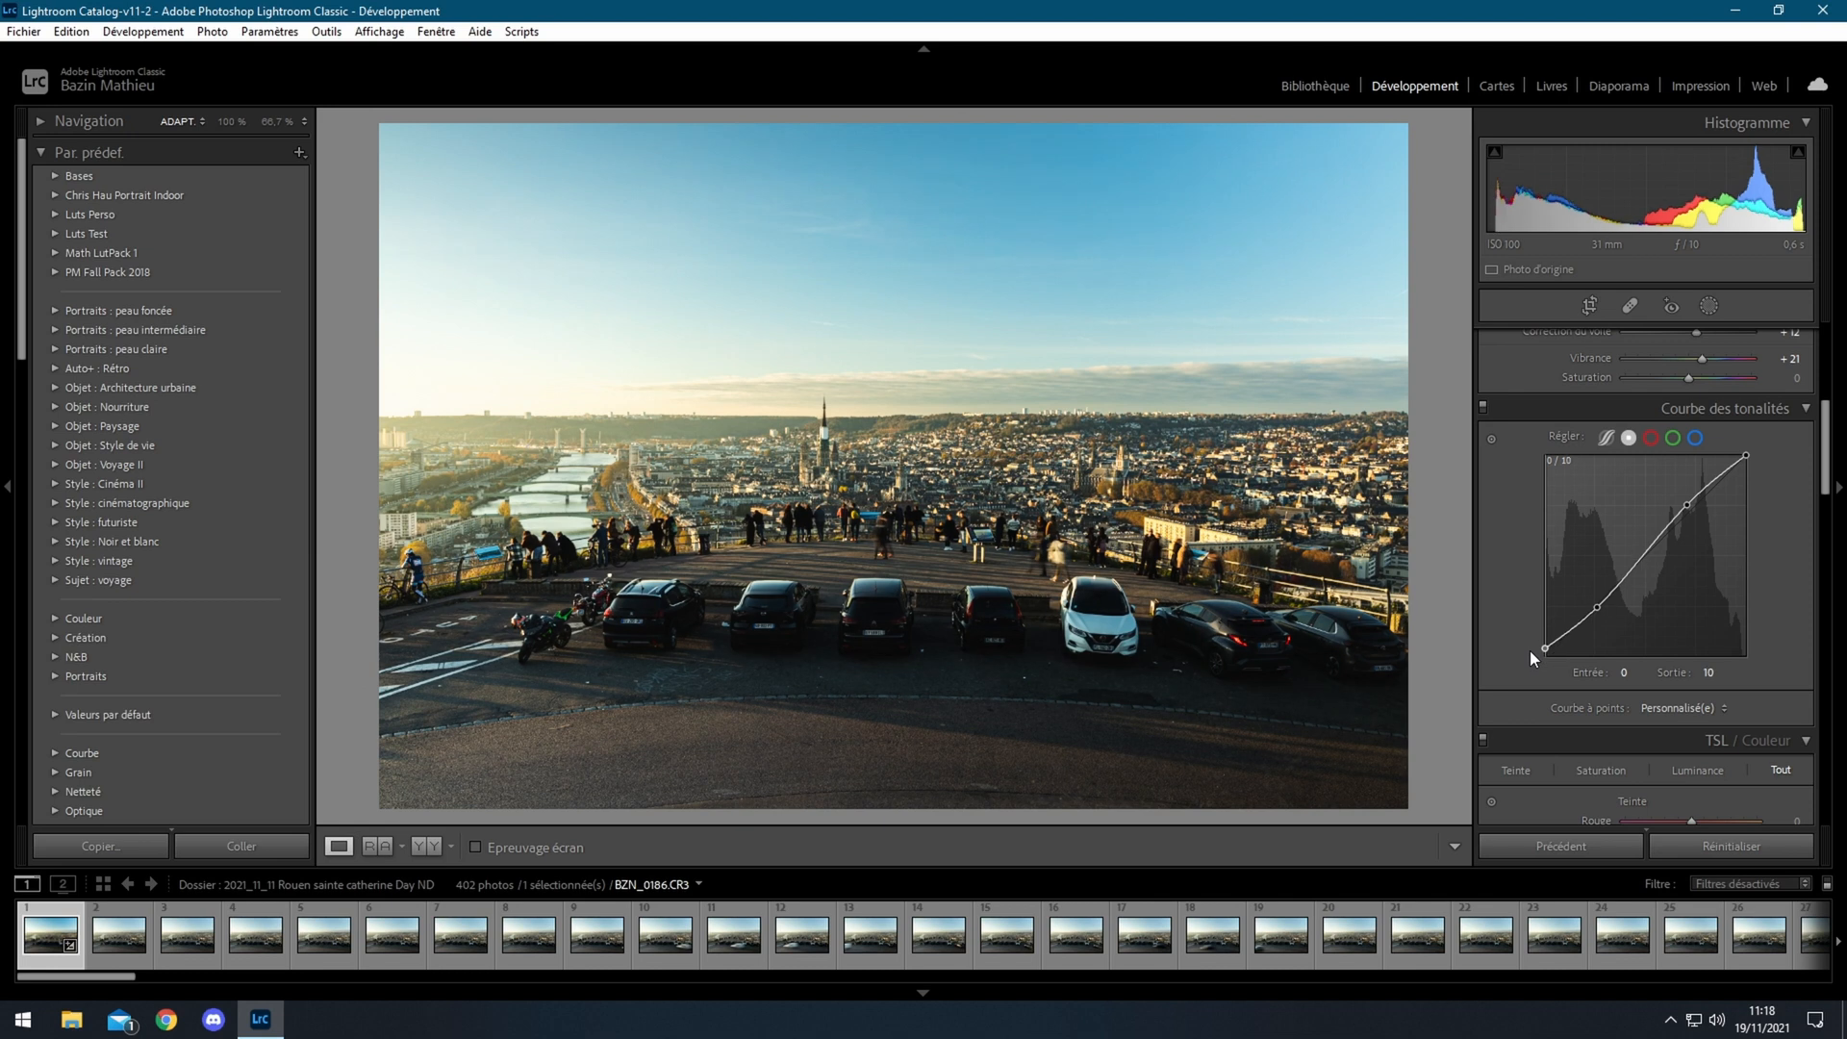
# Set the blue saturation to −26, raise the orange saturation slightly and shift the yellow hue toward orange
pyautogui.scroll(-5, 1699, 572)
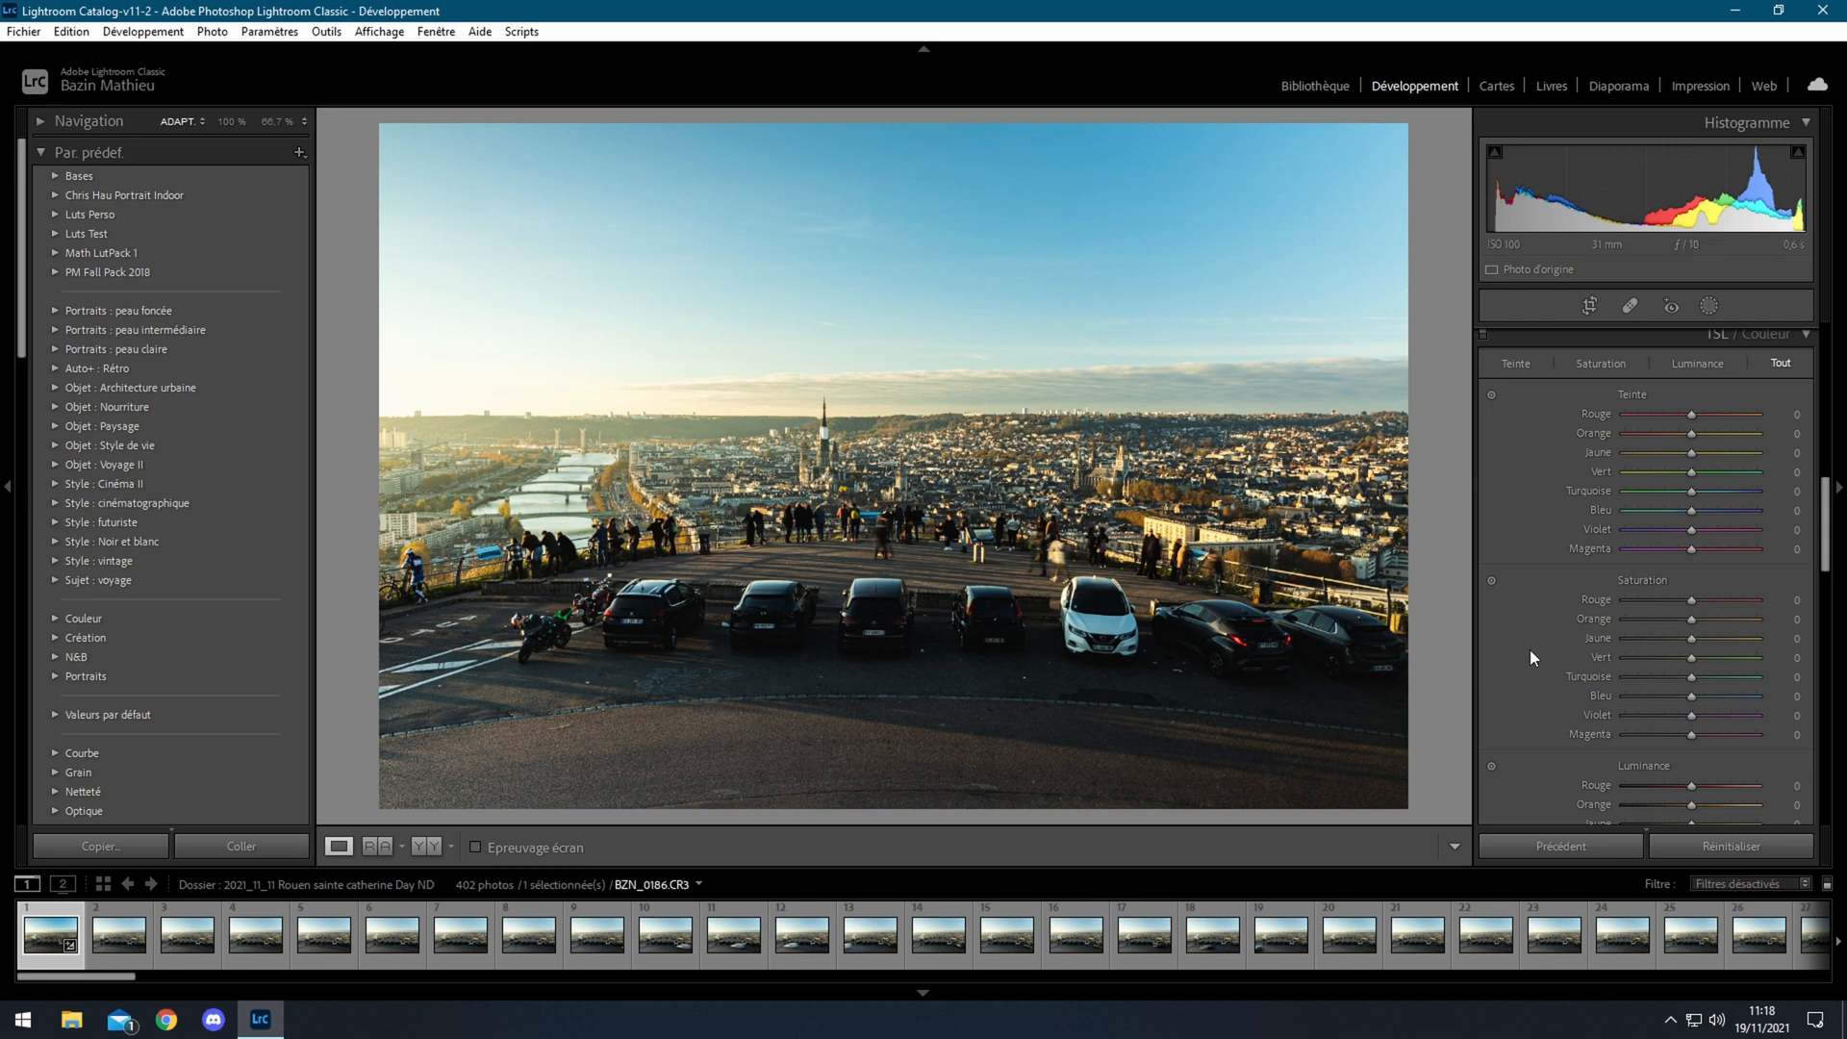
pyautogui.click(1692, 696)
pyautogui.moveTo(1691, 696)
pyautogui.mouseDown()
pyautogui.moveTo(1660, 696)
pyautogui.moveTo(1675, 697)
pyautogui.mouseUp()
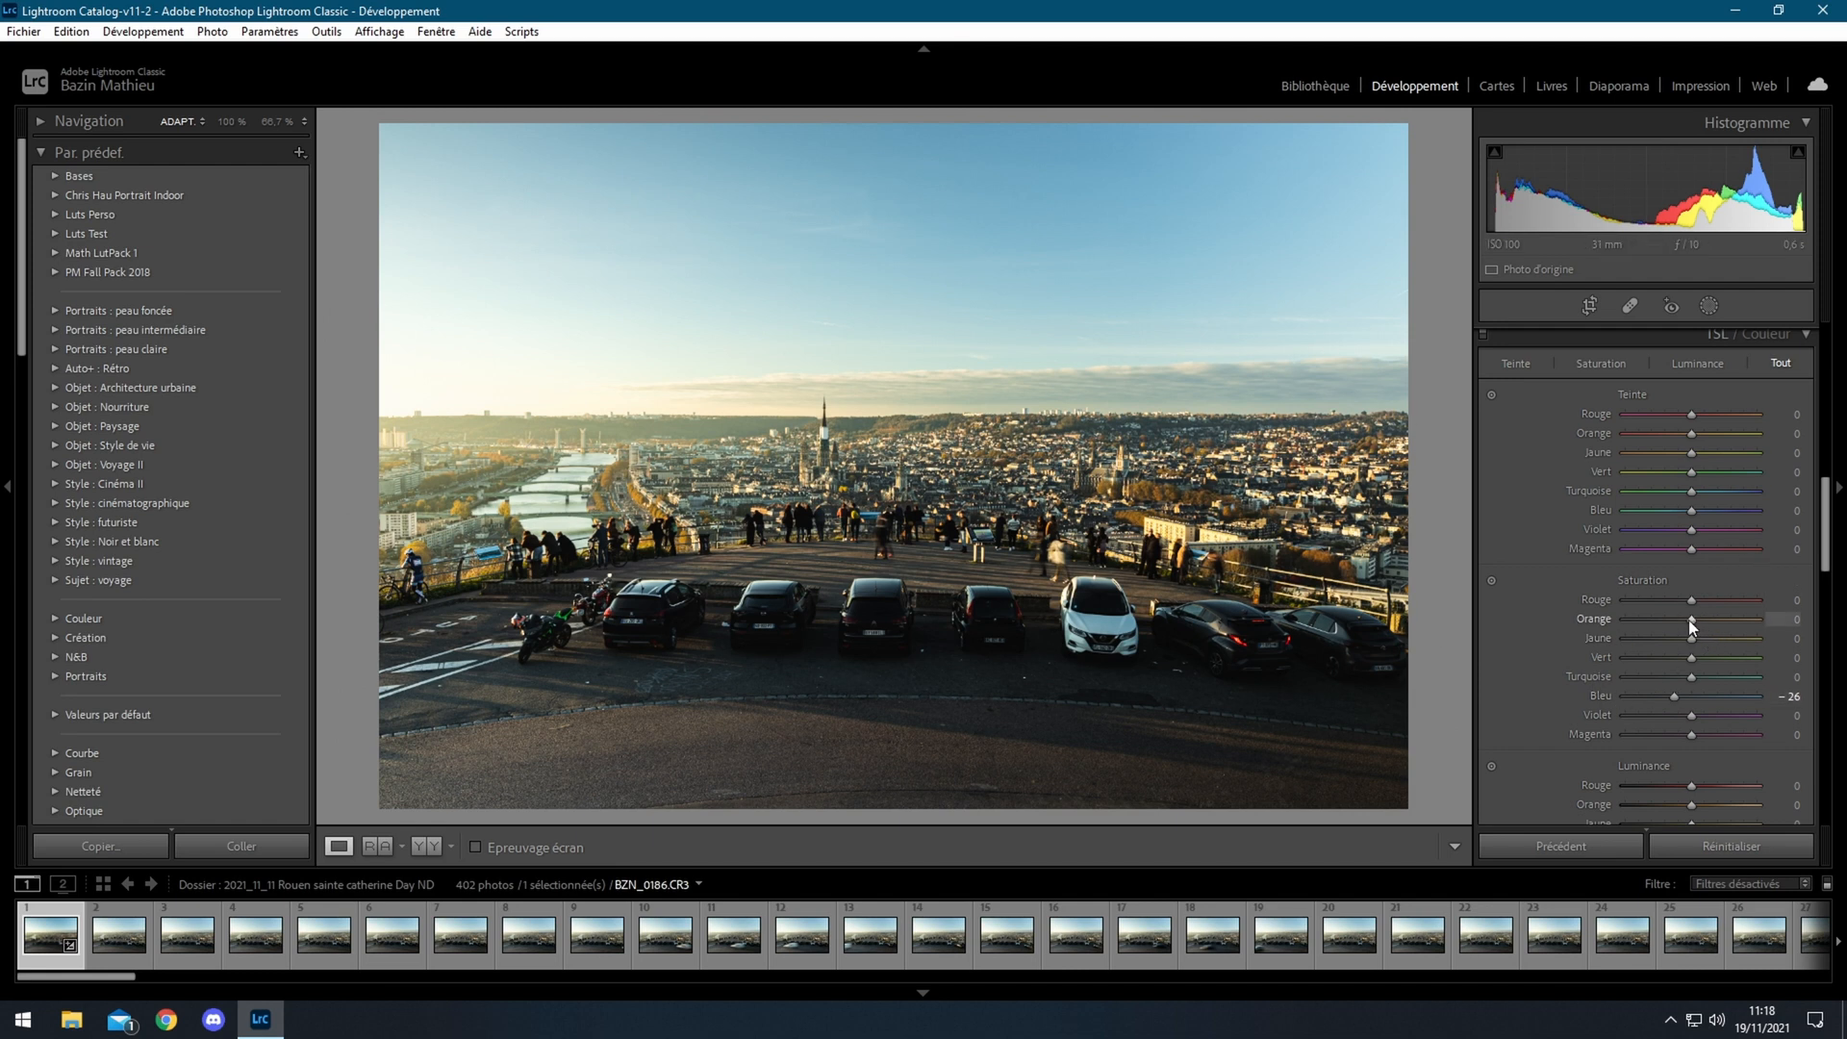
pyautogui.moveTo(1690, 627); pyautogui.dragTo(1703, 627)
pyautogui.moveTo(1691, 457); pyautogui.dragTo(1665, 456)
# Set the sharpening masking to 71 while previewing the mask, and the luminance noise reduction to 17
pyautogui.scroll(-10, 1645, 578)
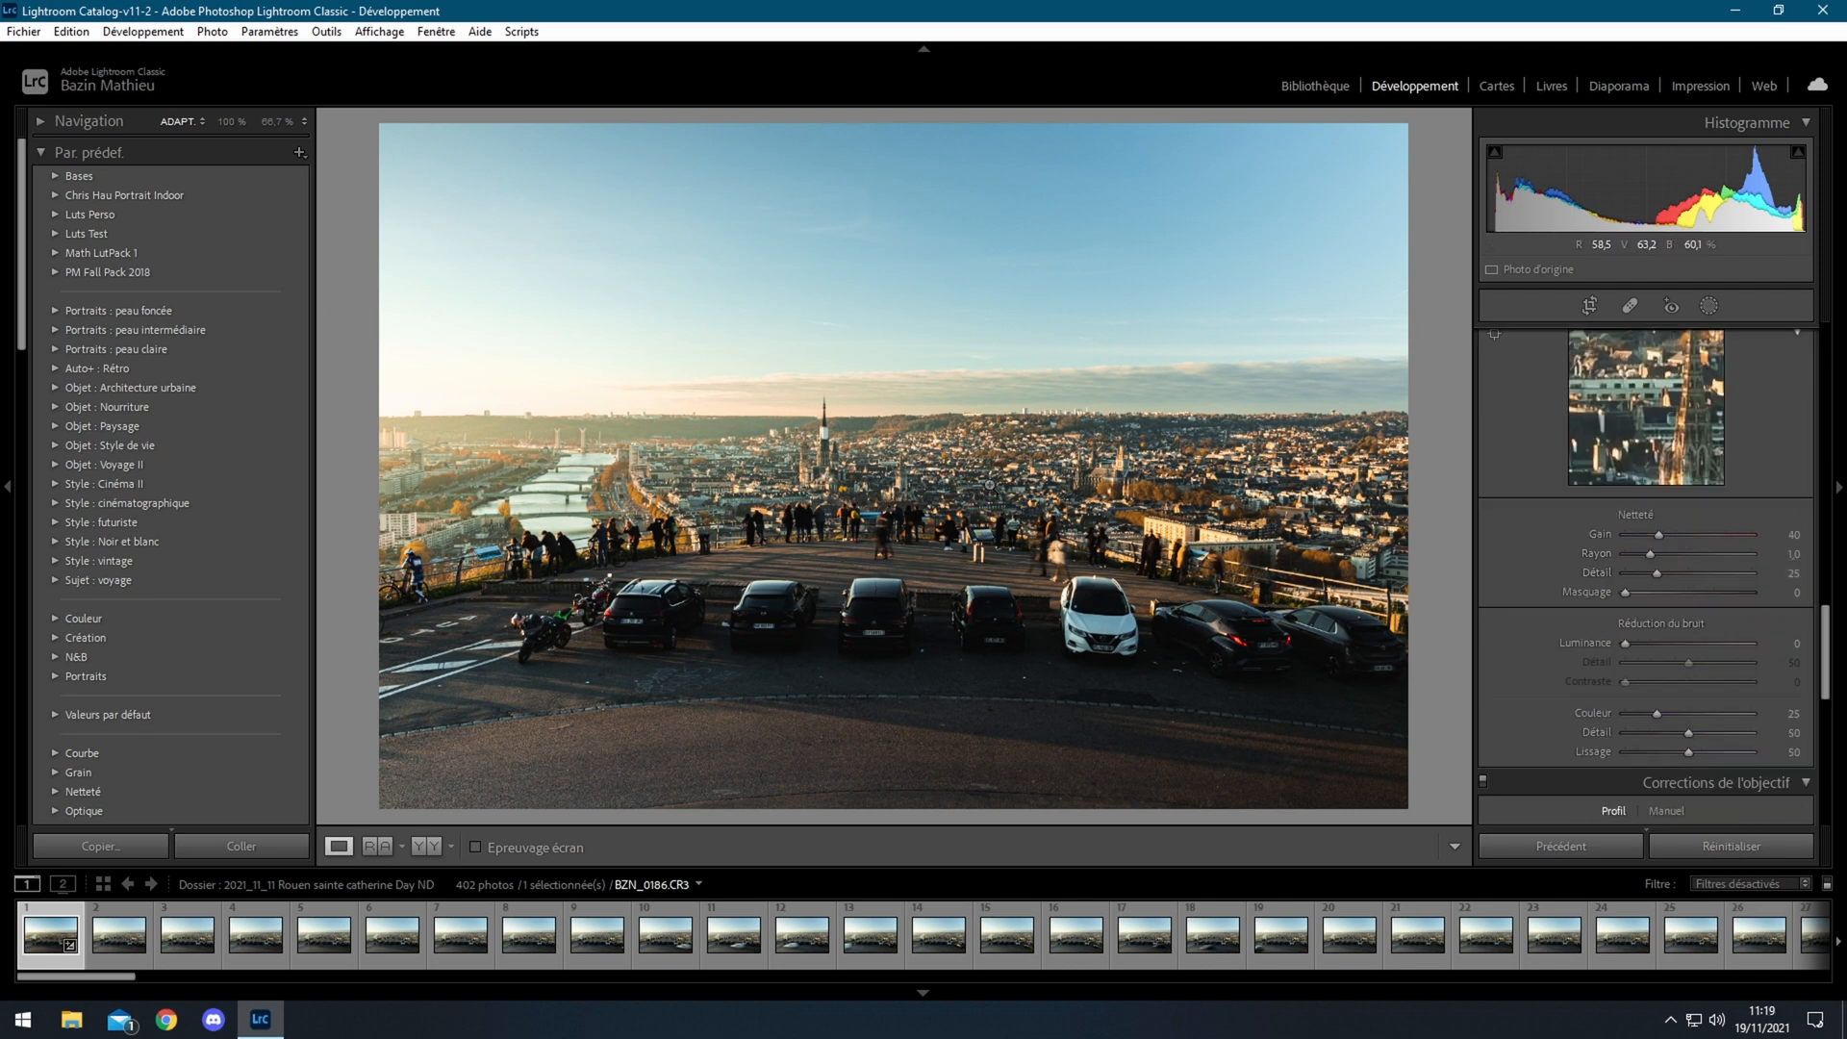
pyautogui.keyDown('alt'); pyautogui.click(1626, 593); pyautogui.keyUp('alt')
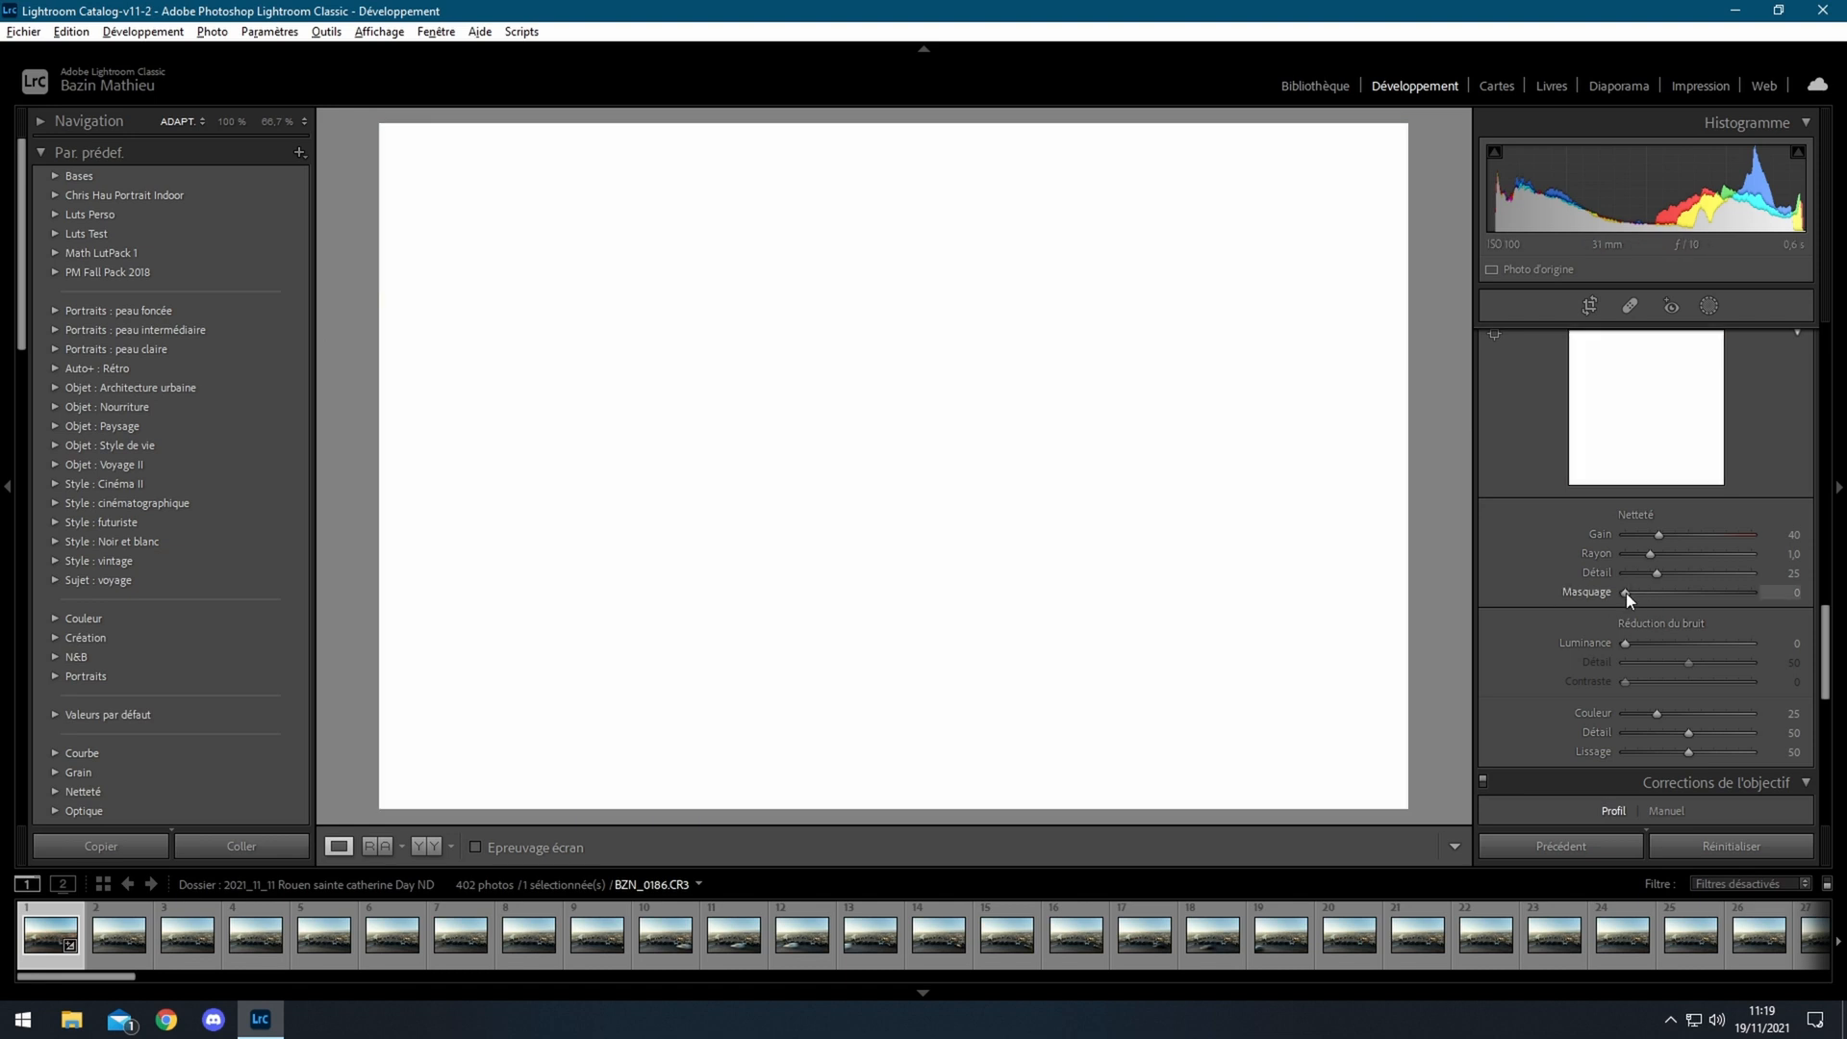
pyautogui.moveTo(1629, 594); pyautogui.dragTo(1715, 600)
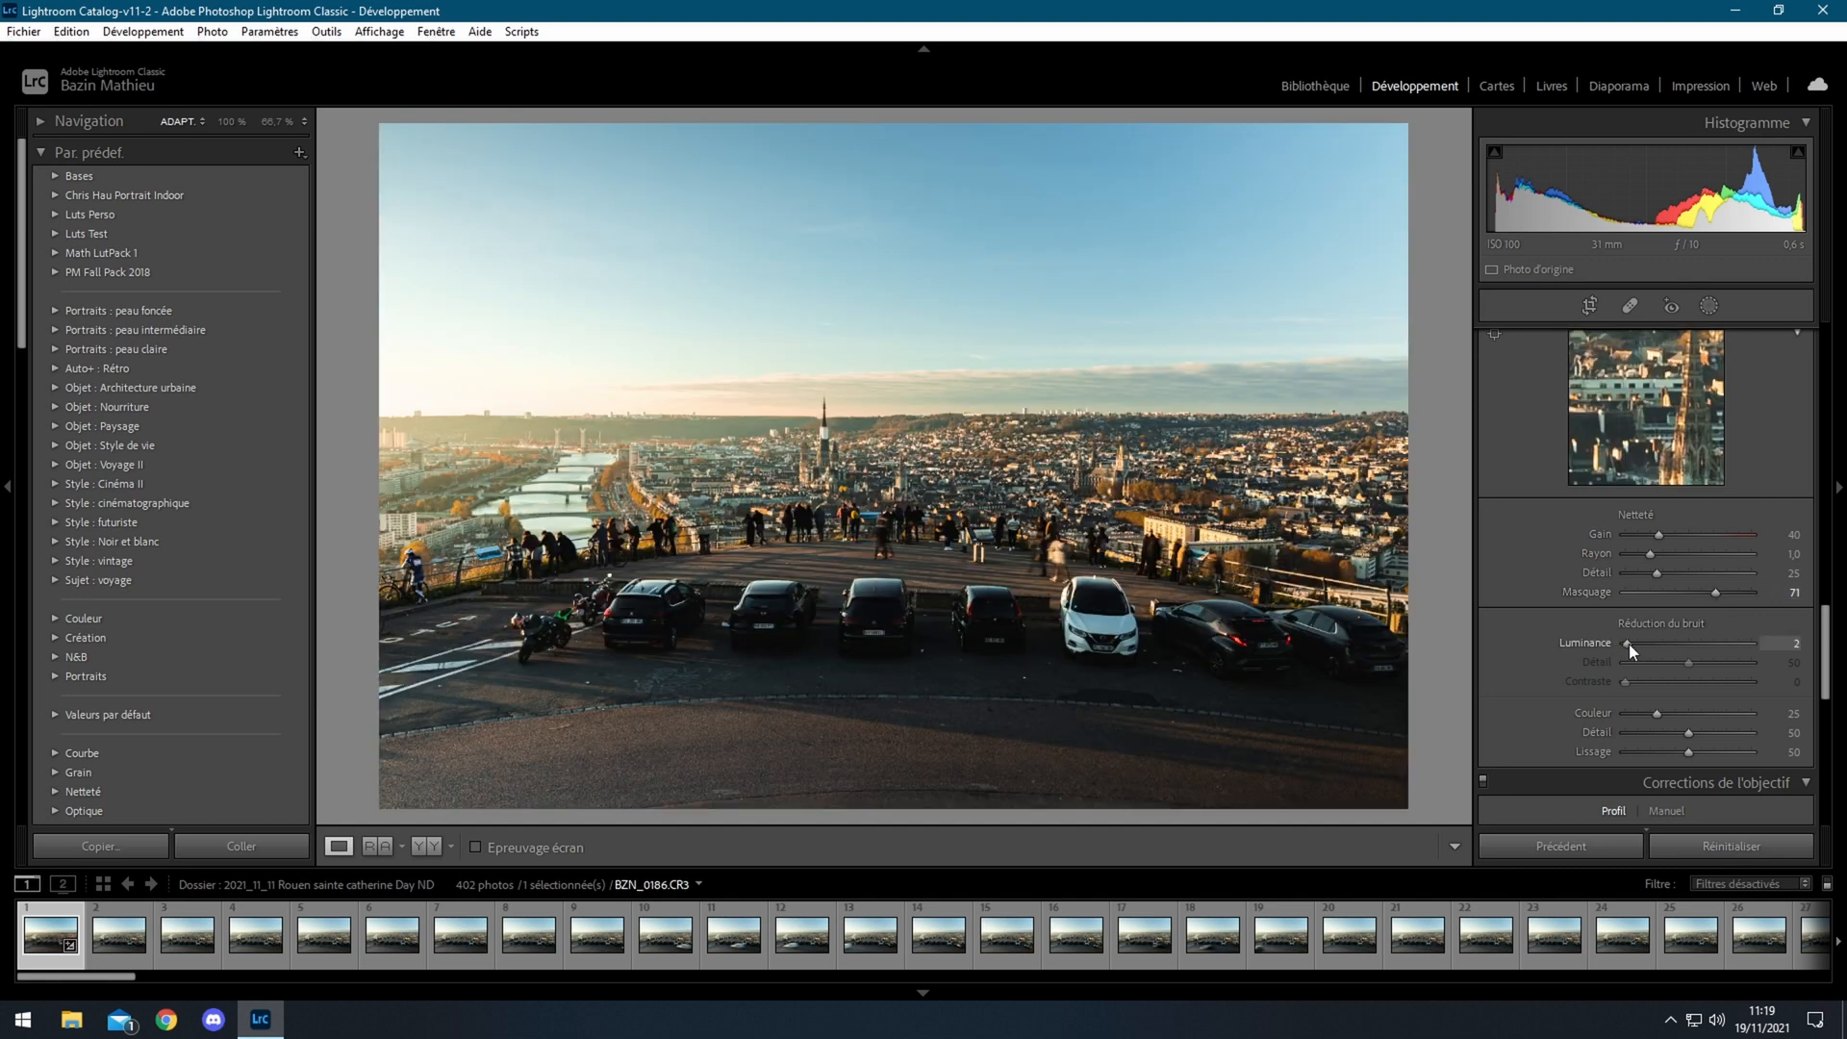
pyautogui.moveTo(1629, 644); pyautogui.dragTo(1643, 644)
# Turn off the lens correction profile and set the post-crop vignette amount to −15
pyautogui.scroll(-3, 1732, 635)
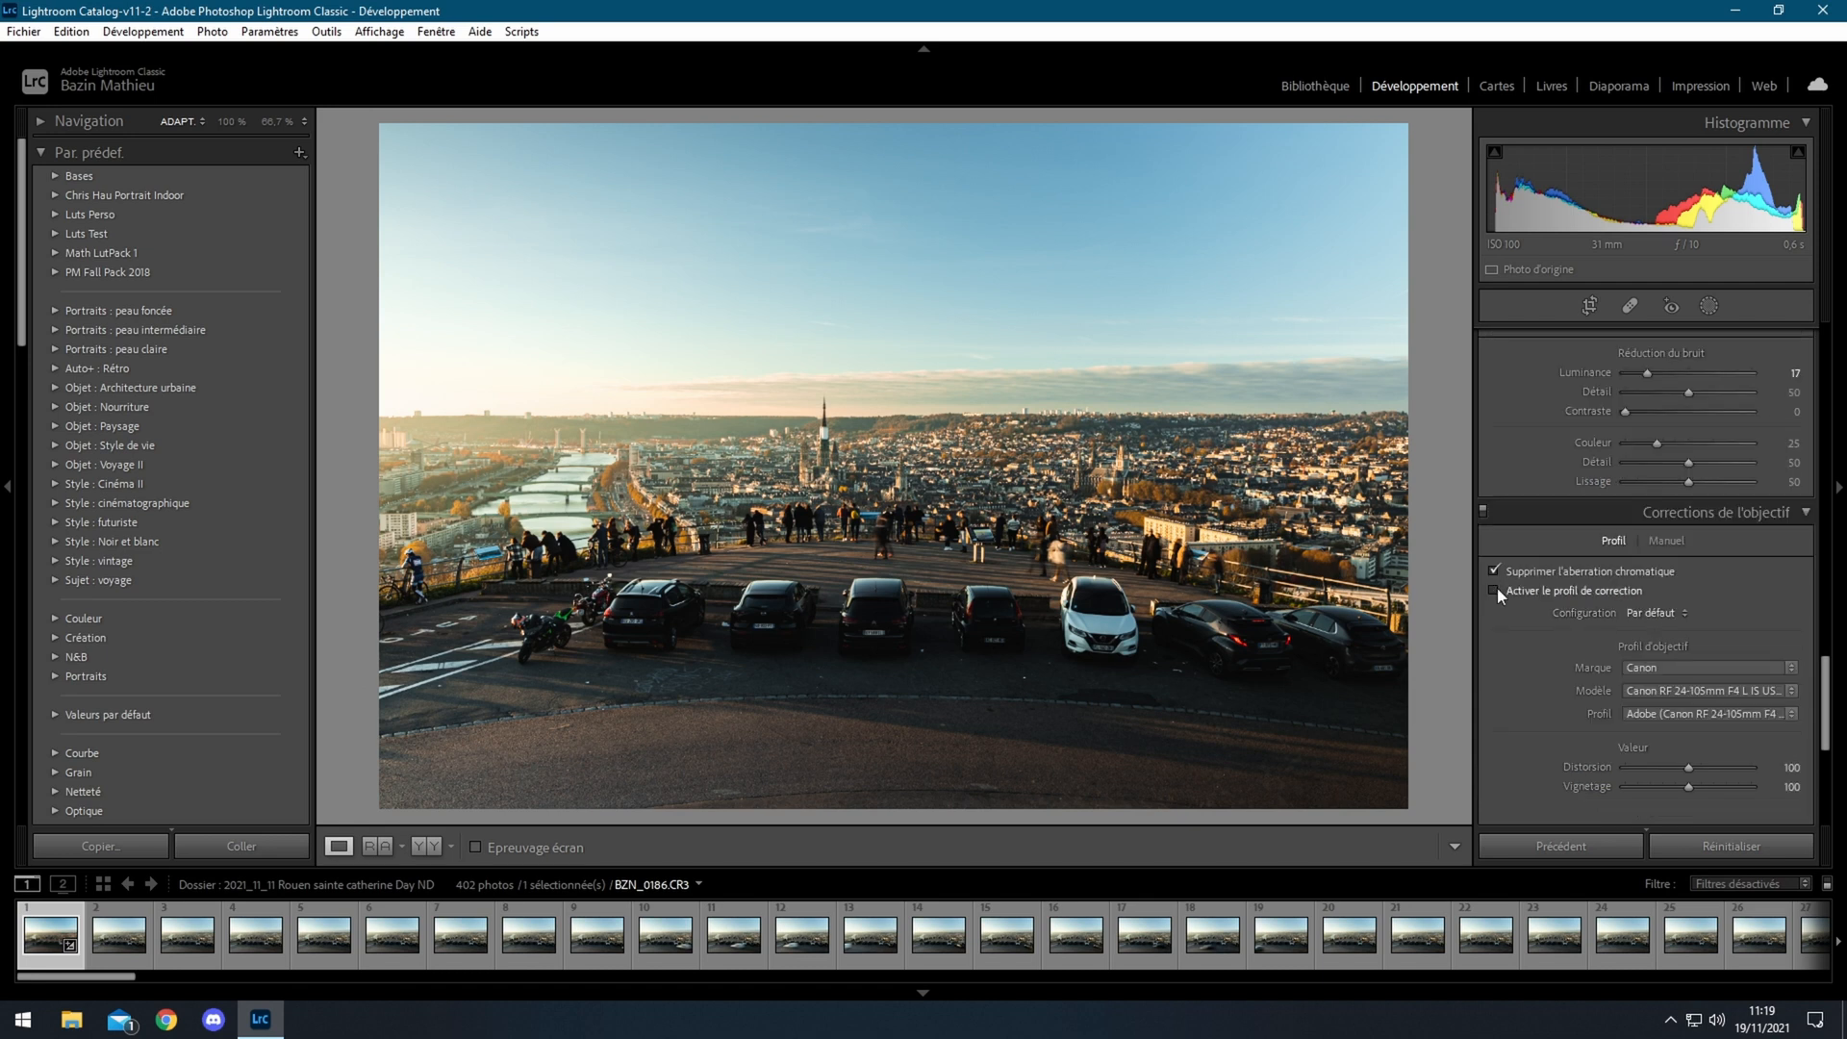
pyautogui.click(1494, 590)
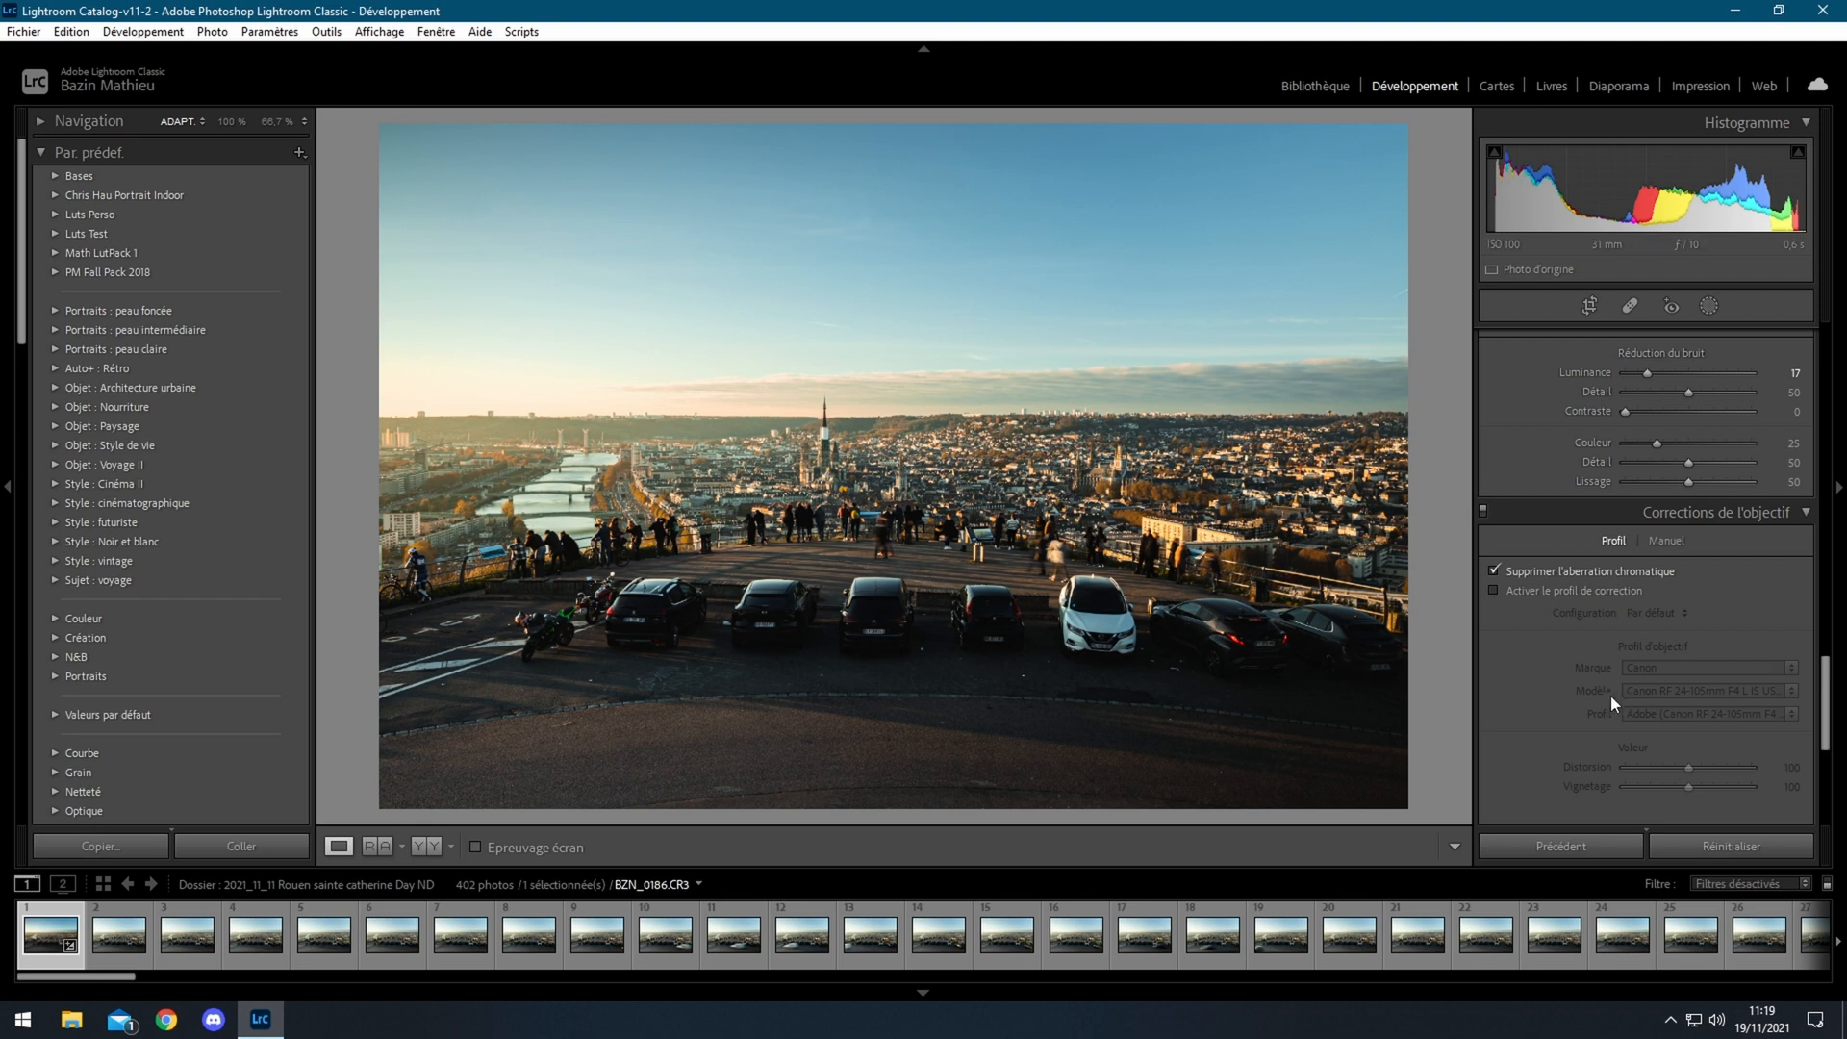
pyautogui.scroll(-5, 1547, 656)
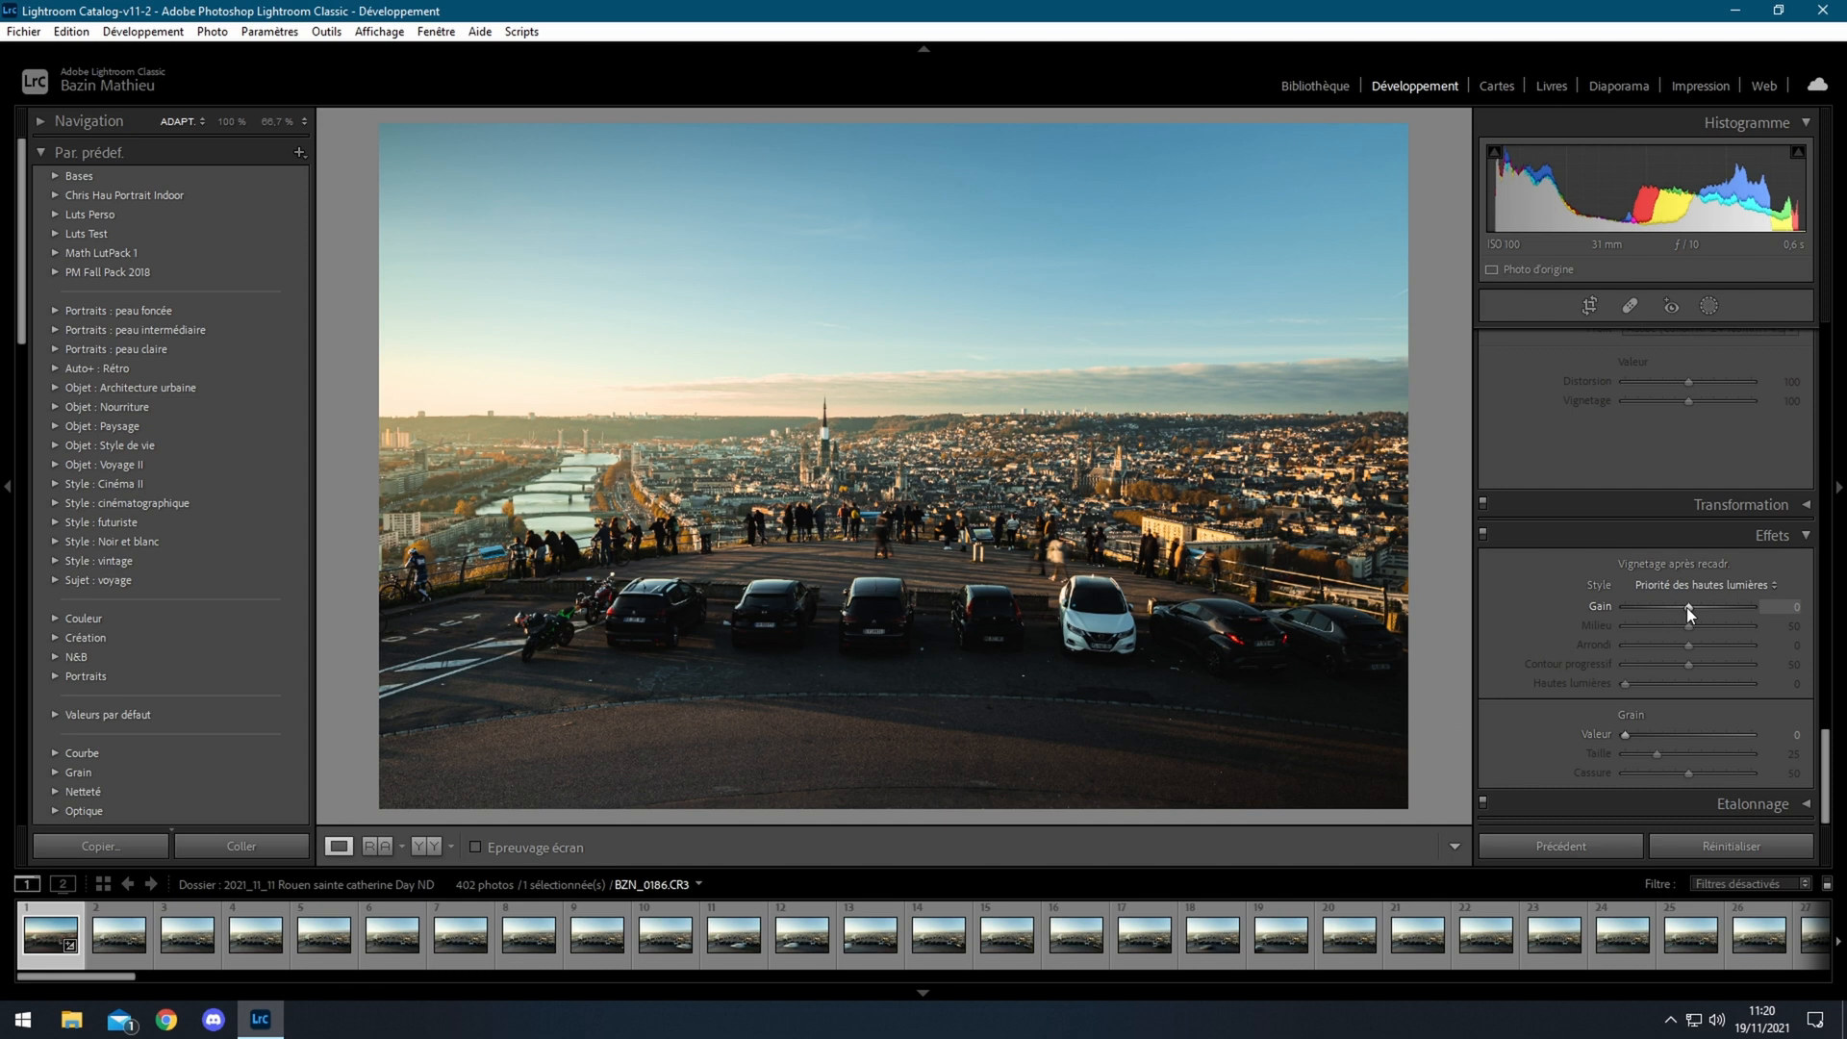
pyautogui.moveTo(1684, 608); pyautogui.dragTo(1676, 608)
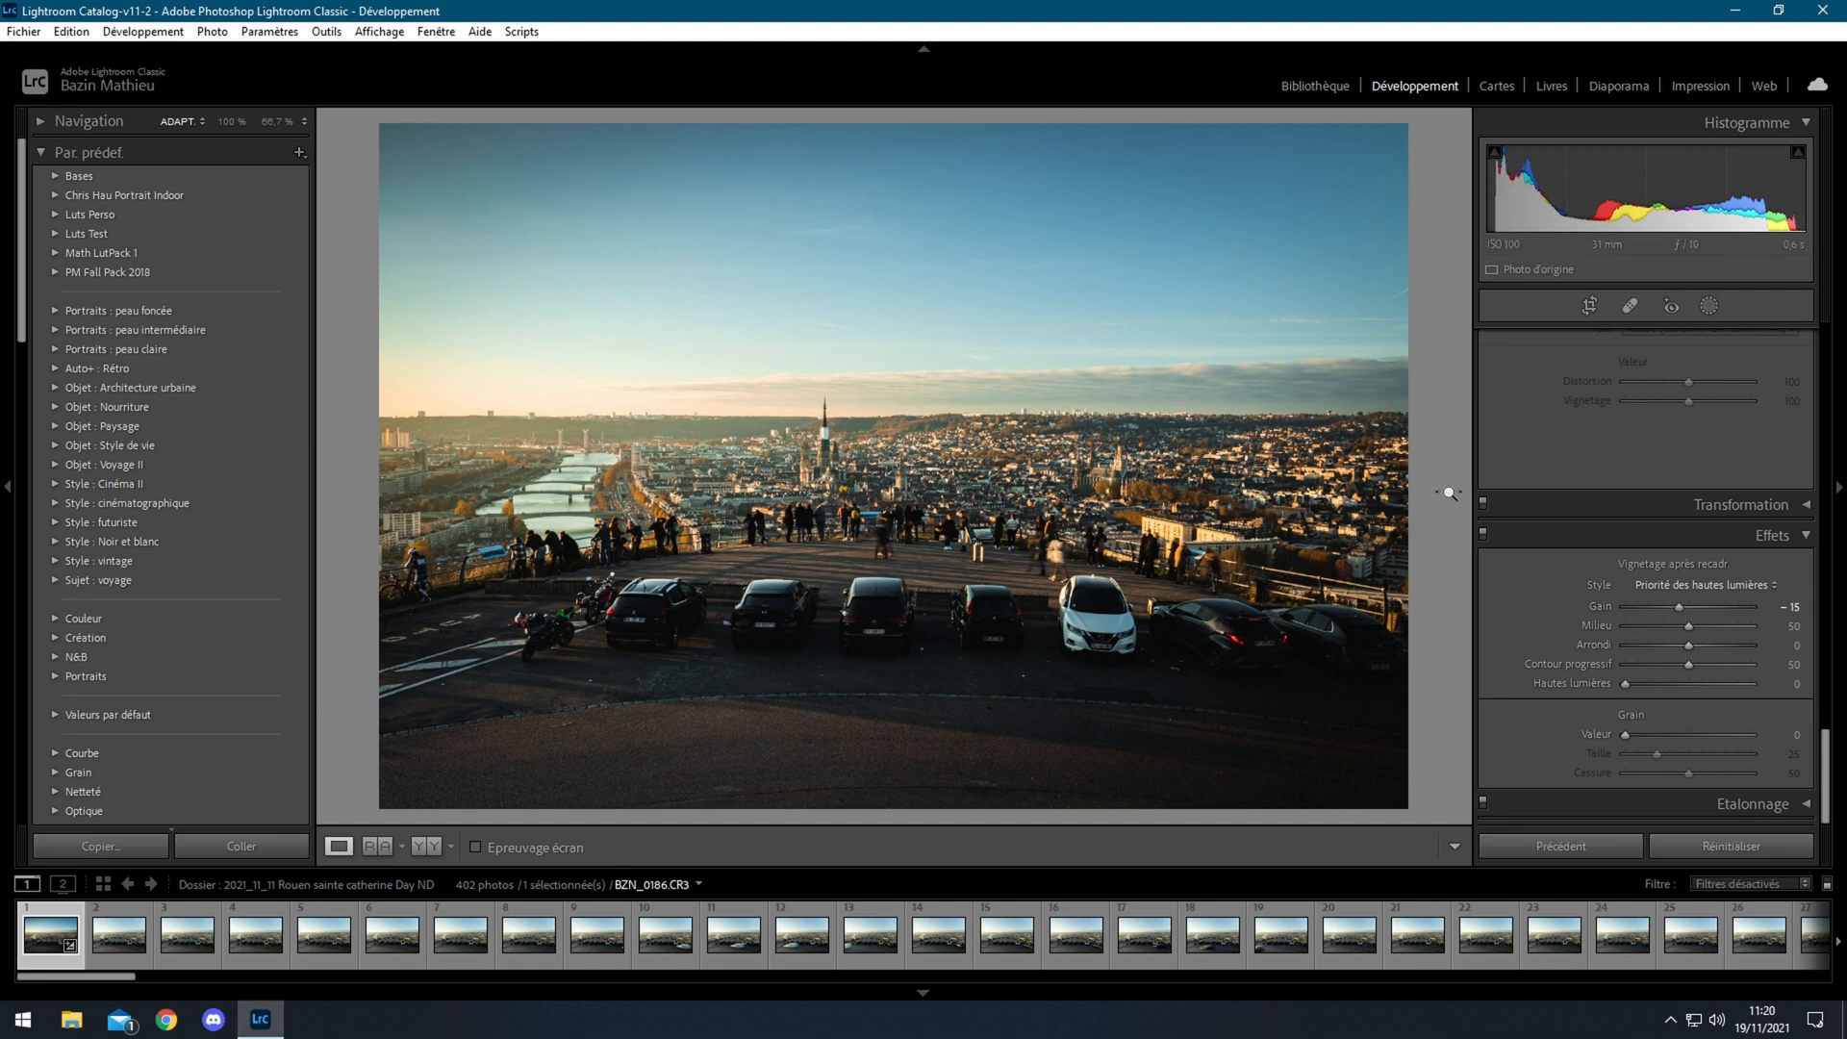
# Compare the finished edit of the photo with its unedited version
pyautogui.press('\\')
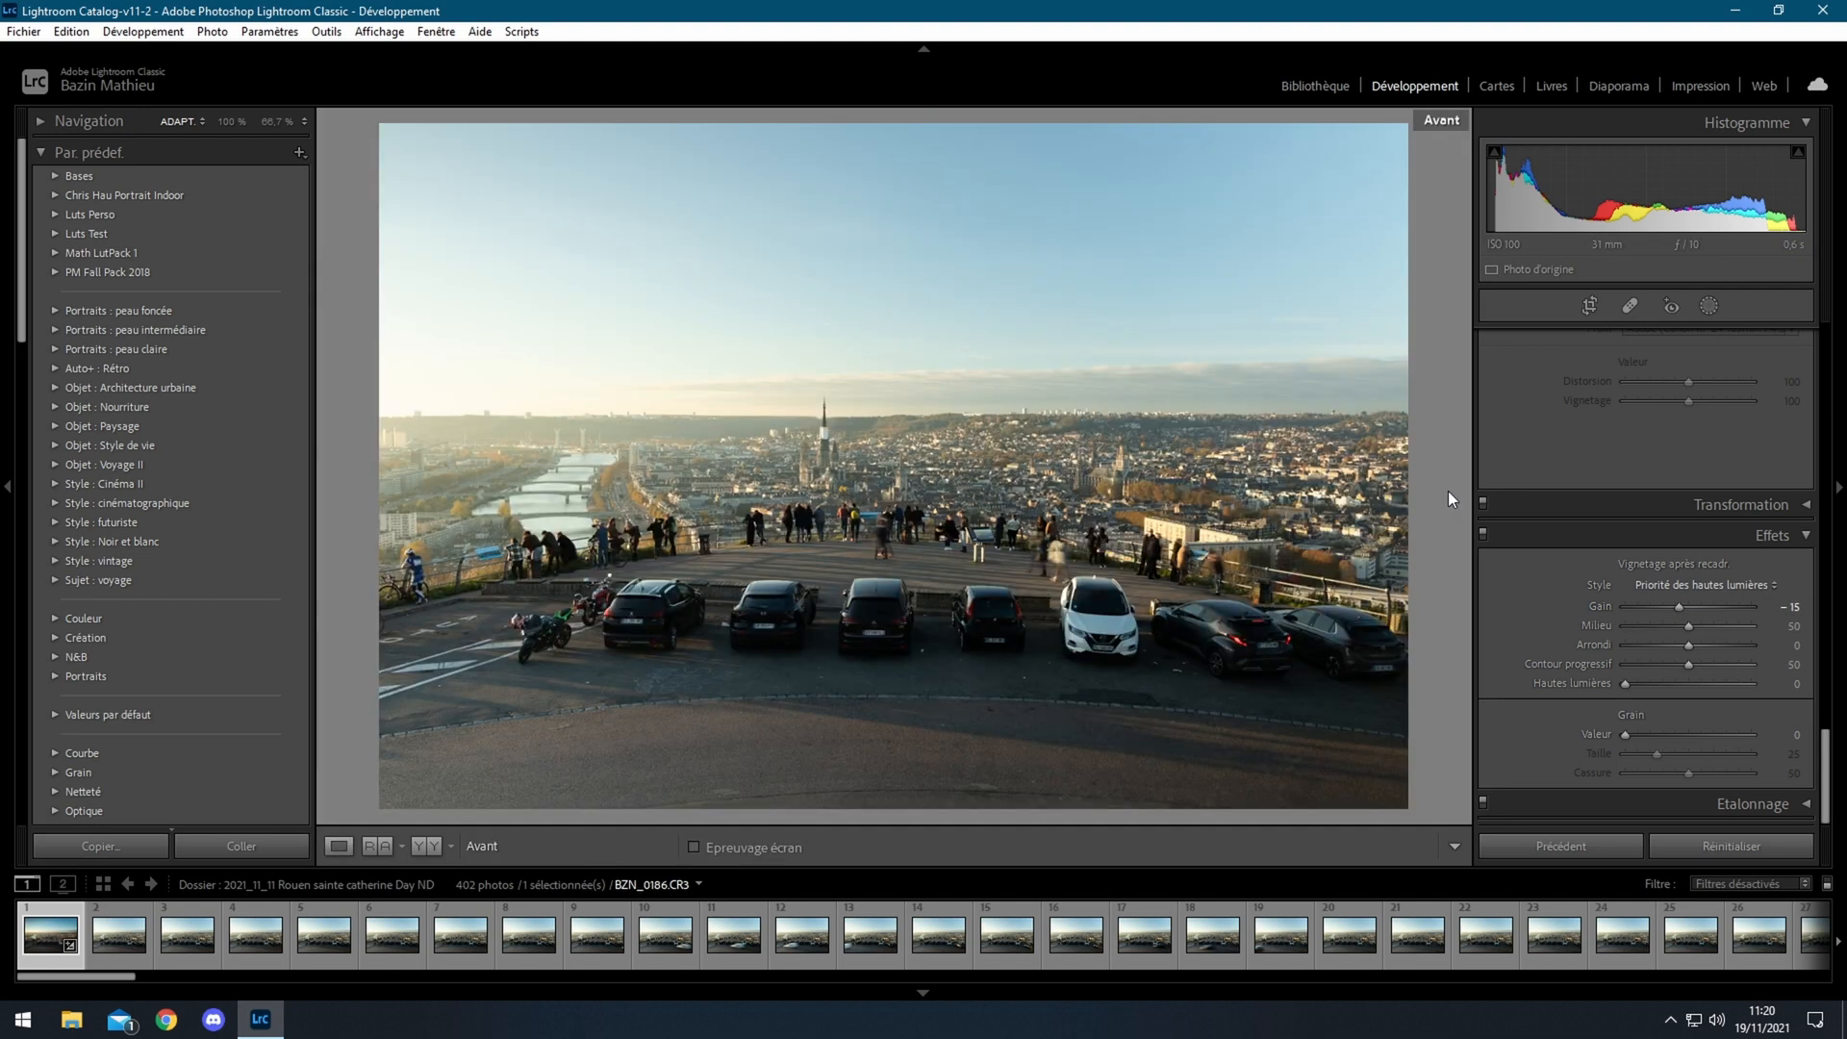
pyautogui.press('\\')
pyautogui.press('\\')
pyautogui.press('\\')
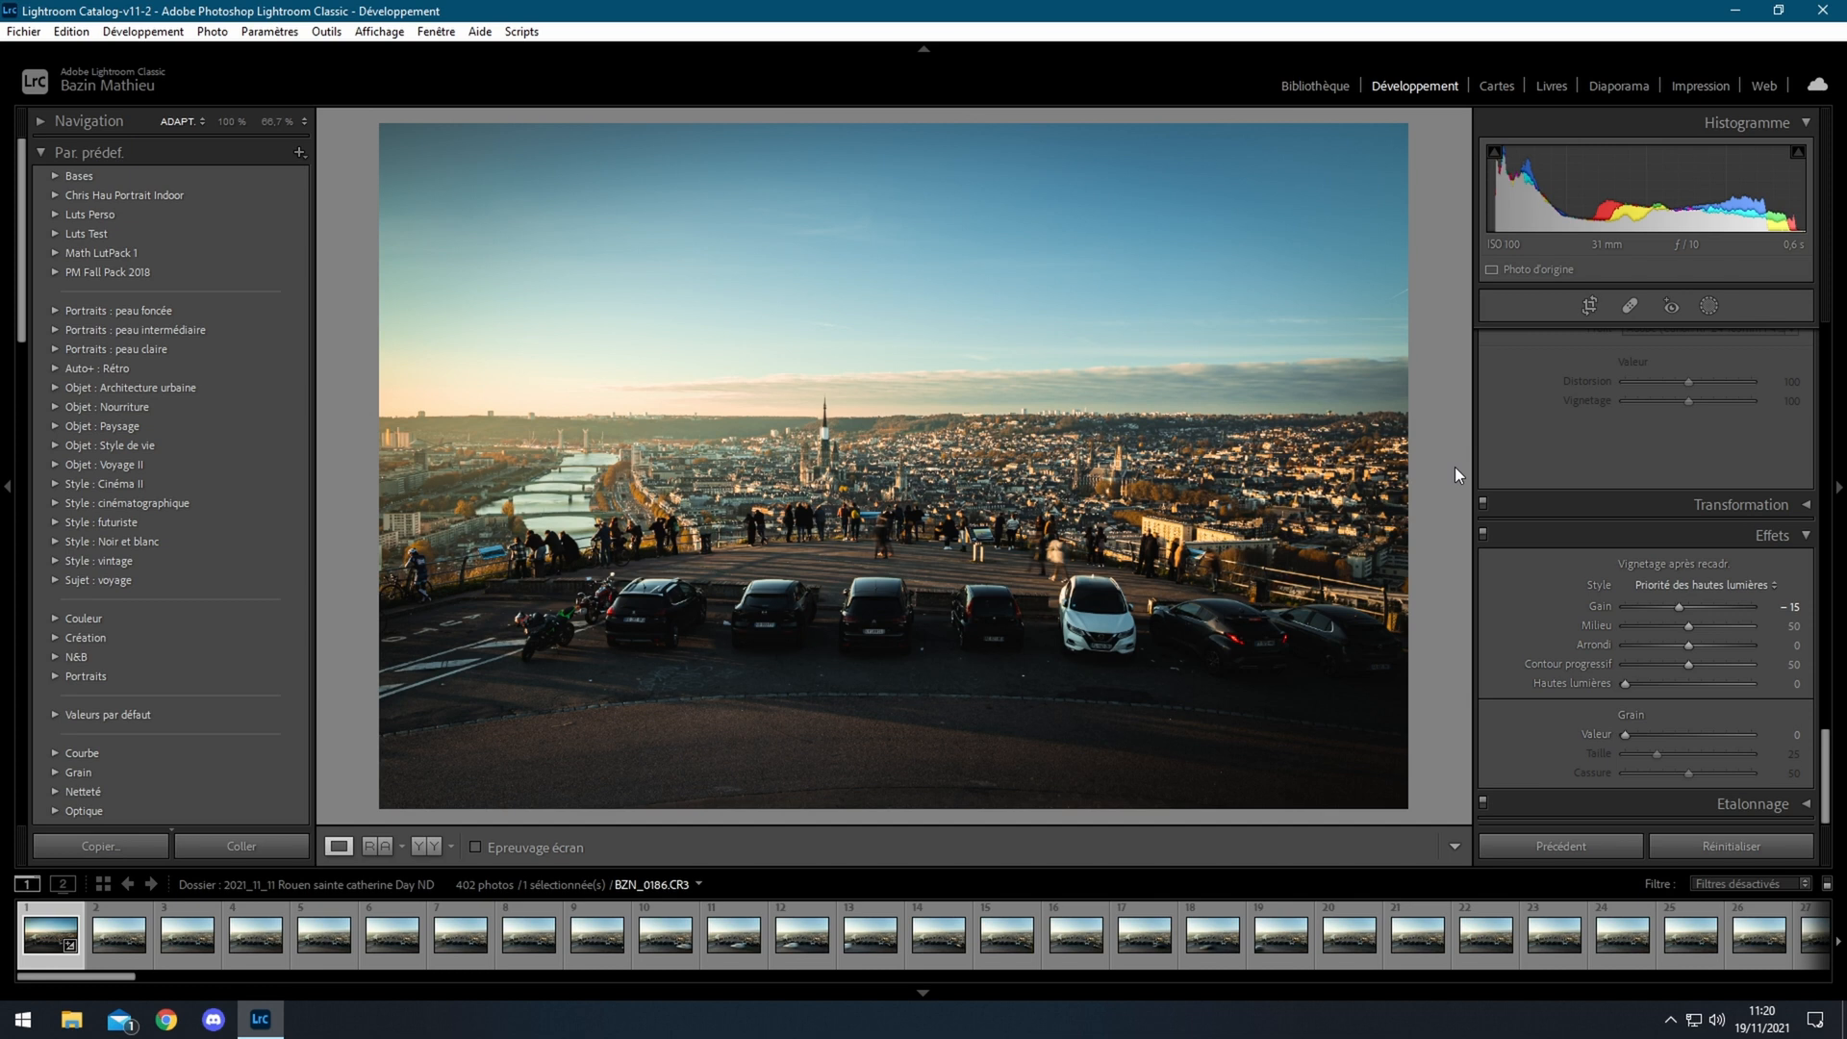
# Select all photos in the library grid and synchronise the first photo's settings to them, leaving masking excluded
pyautogui.press('g')
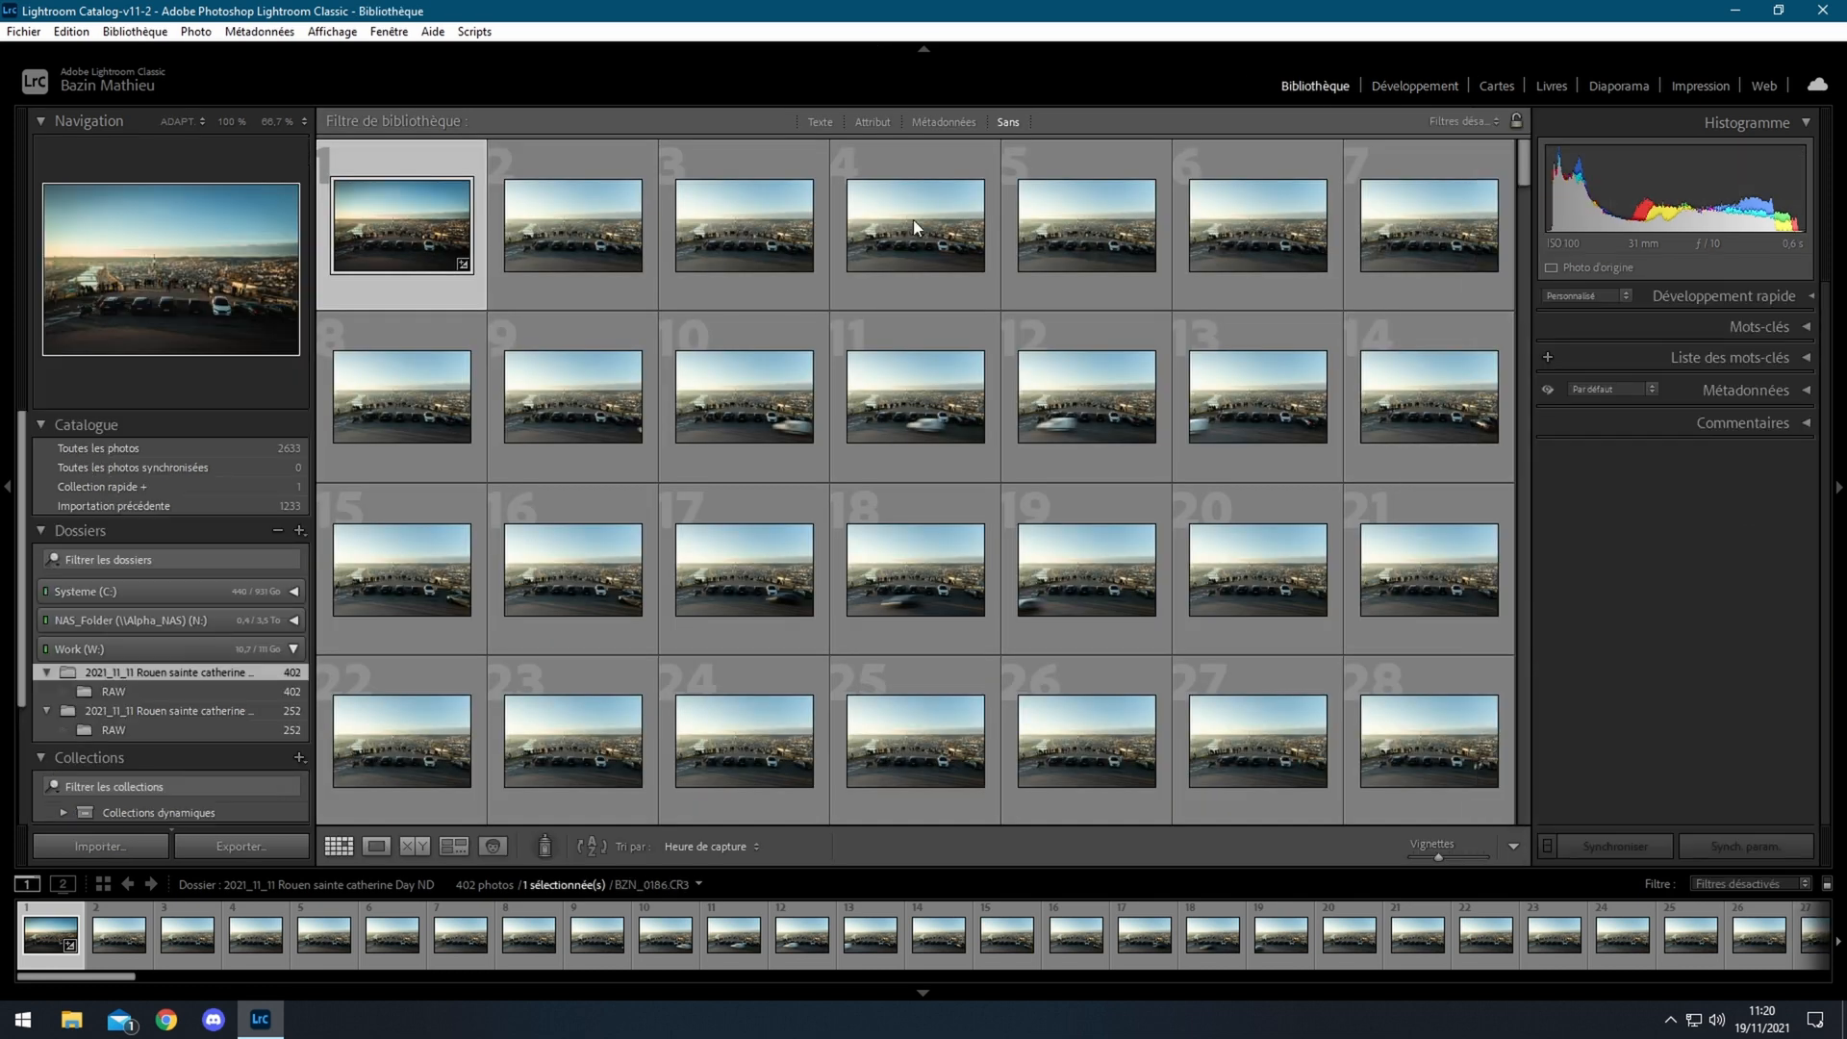
pyautogui.hotkey('ctrl', 'a')
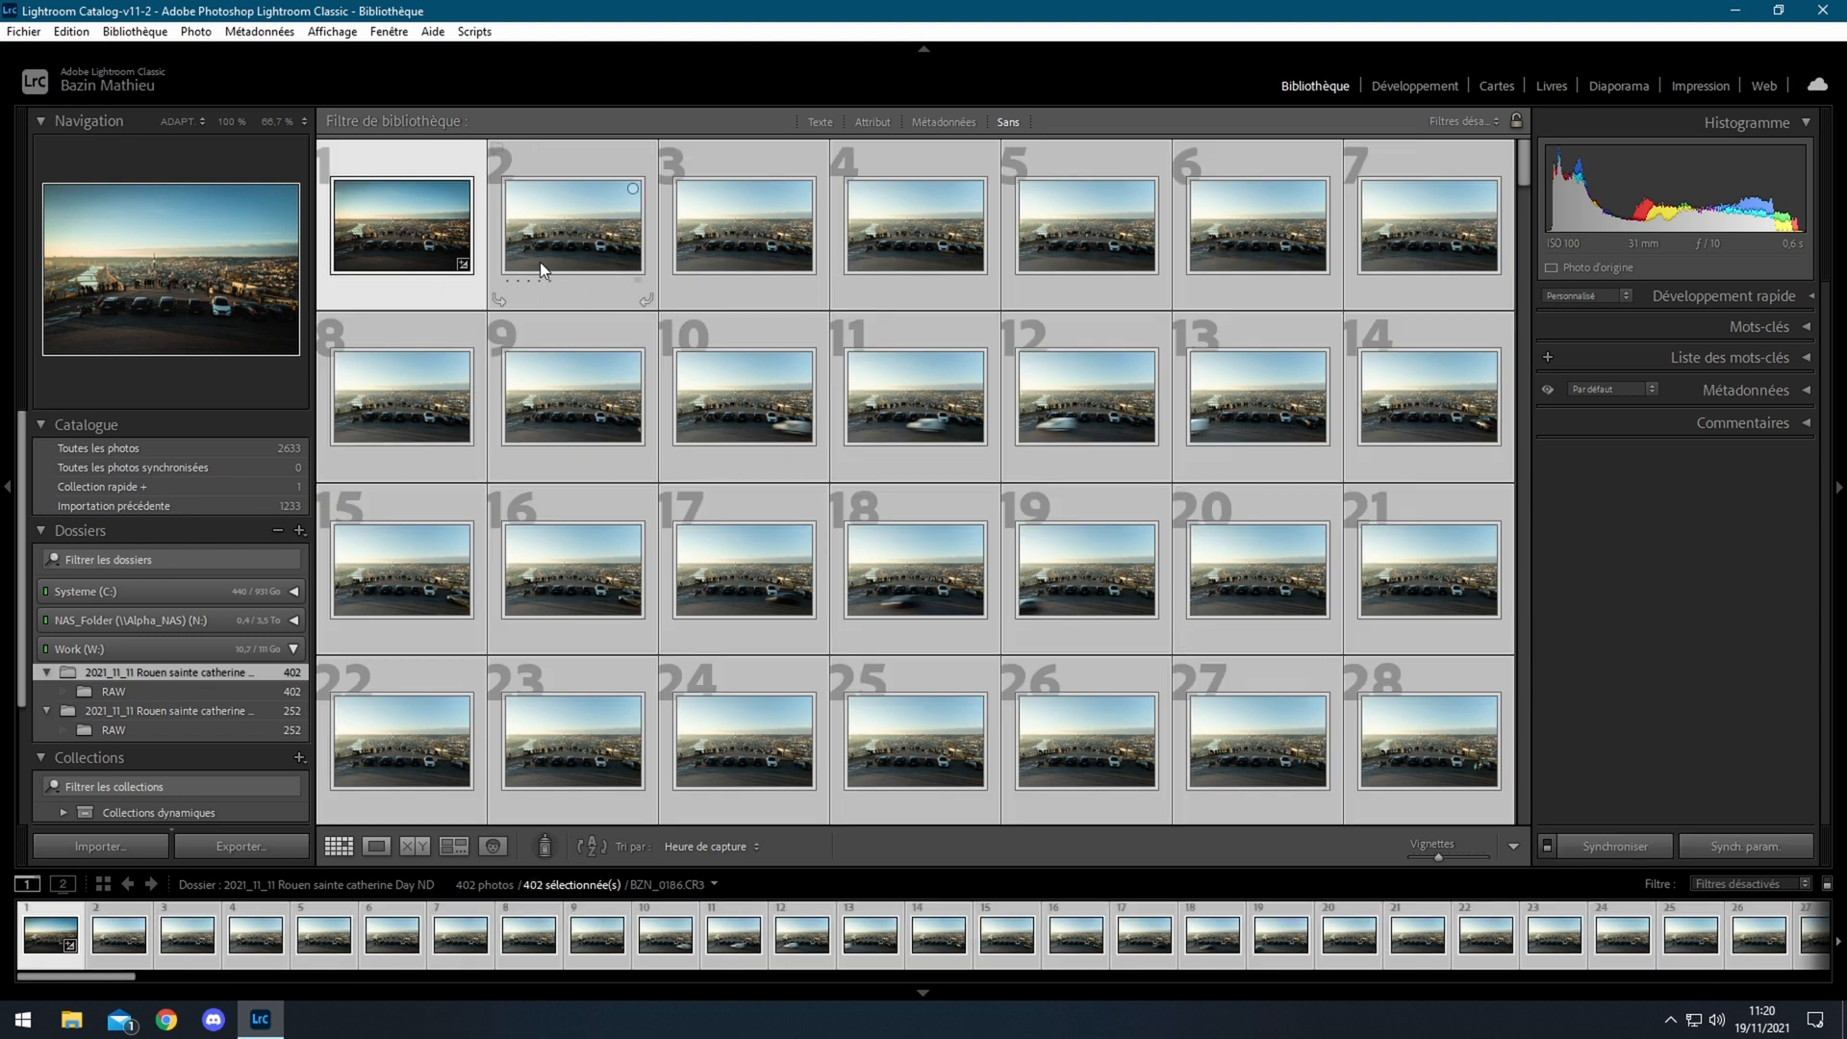
pyautogui.click(1732, 844)
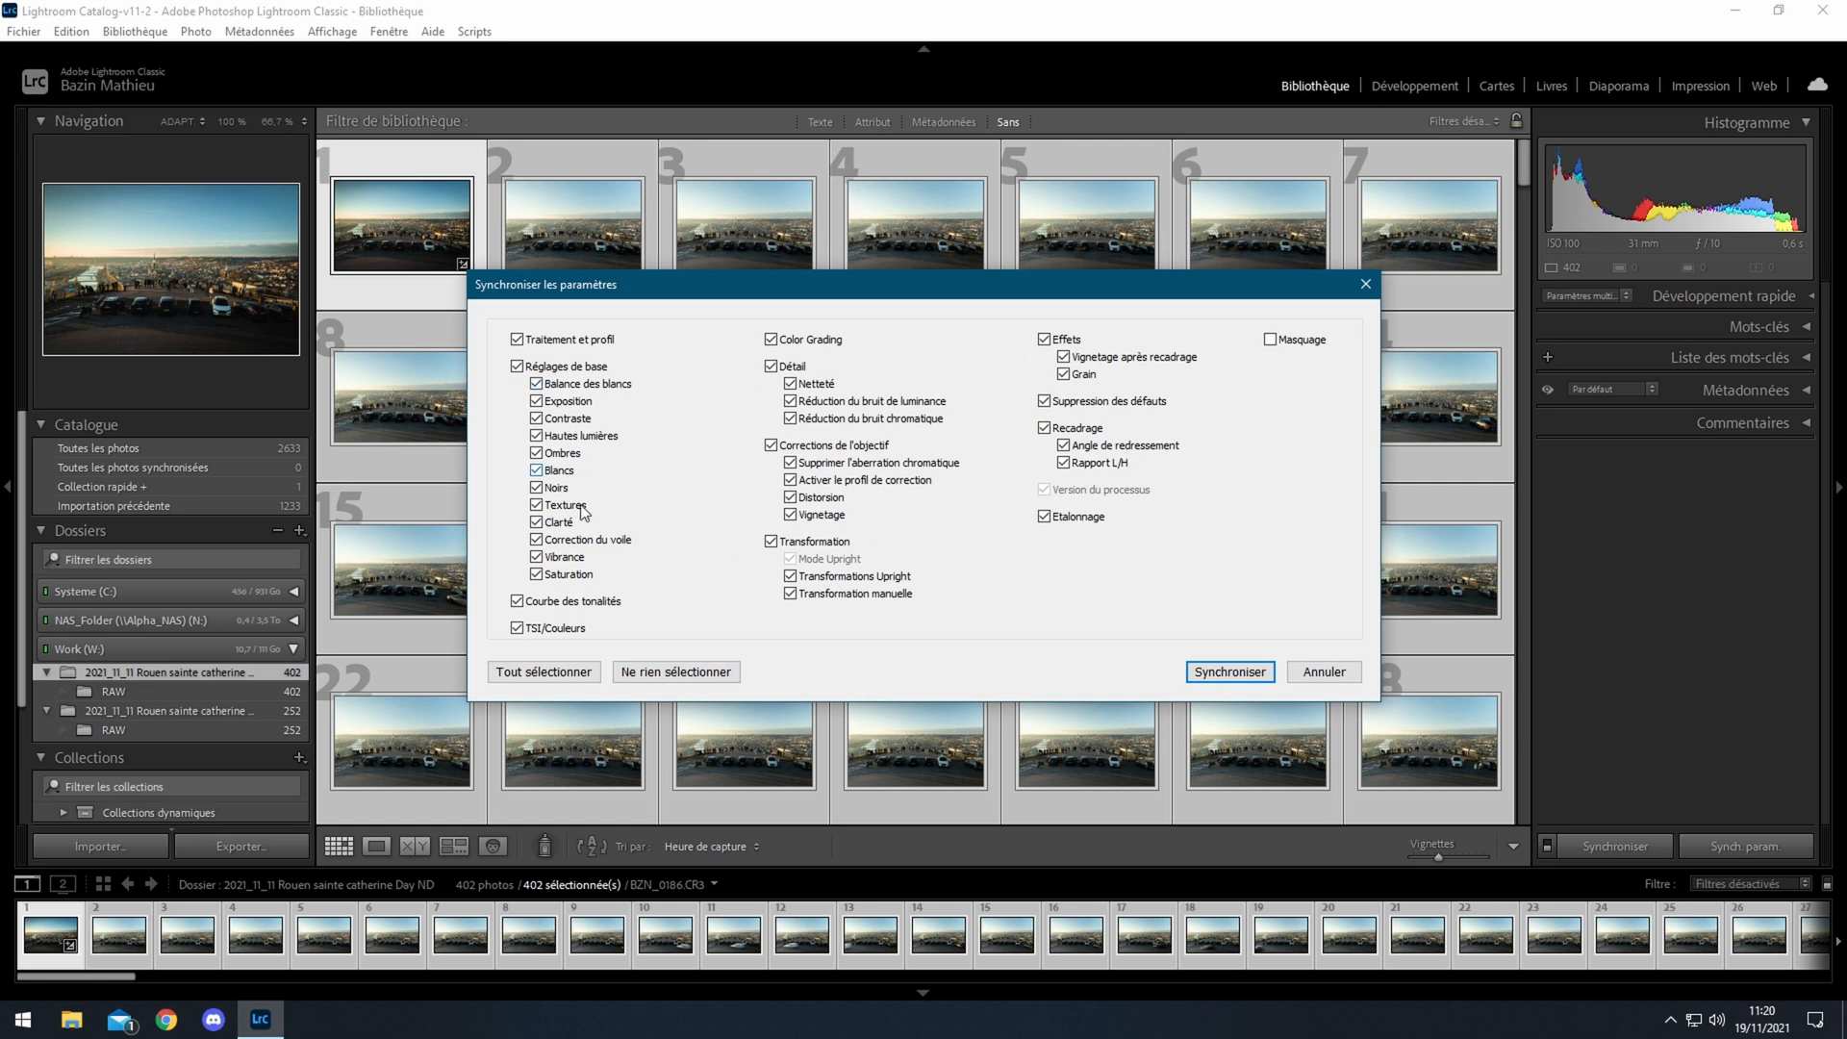
pyautogui.click(1218, 670)
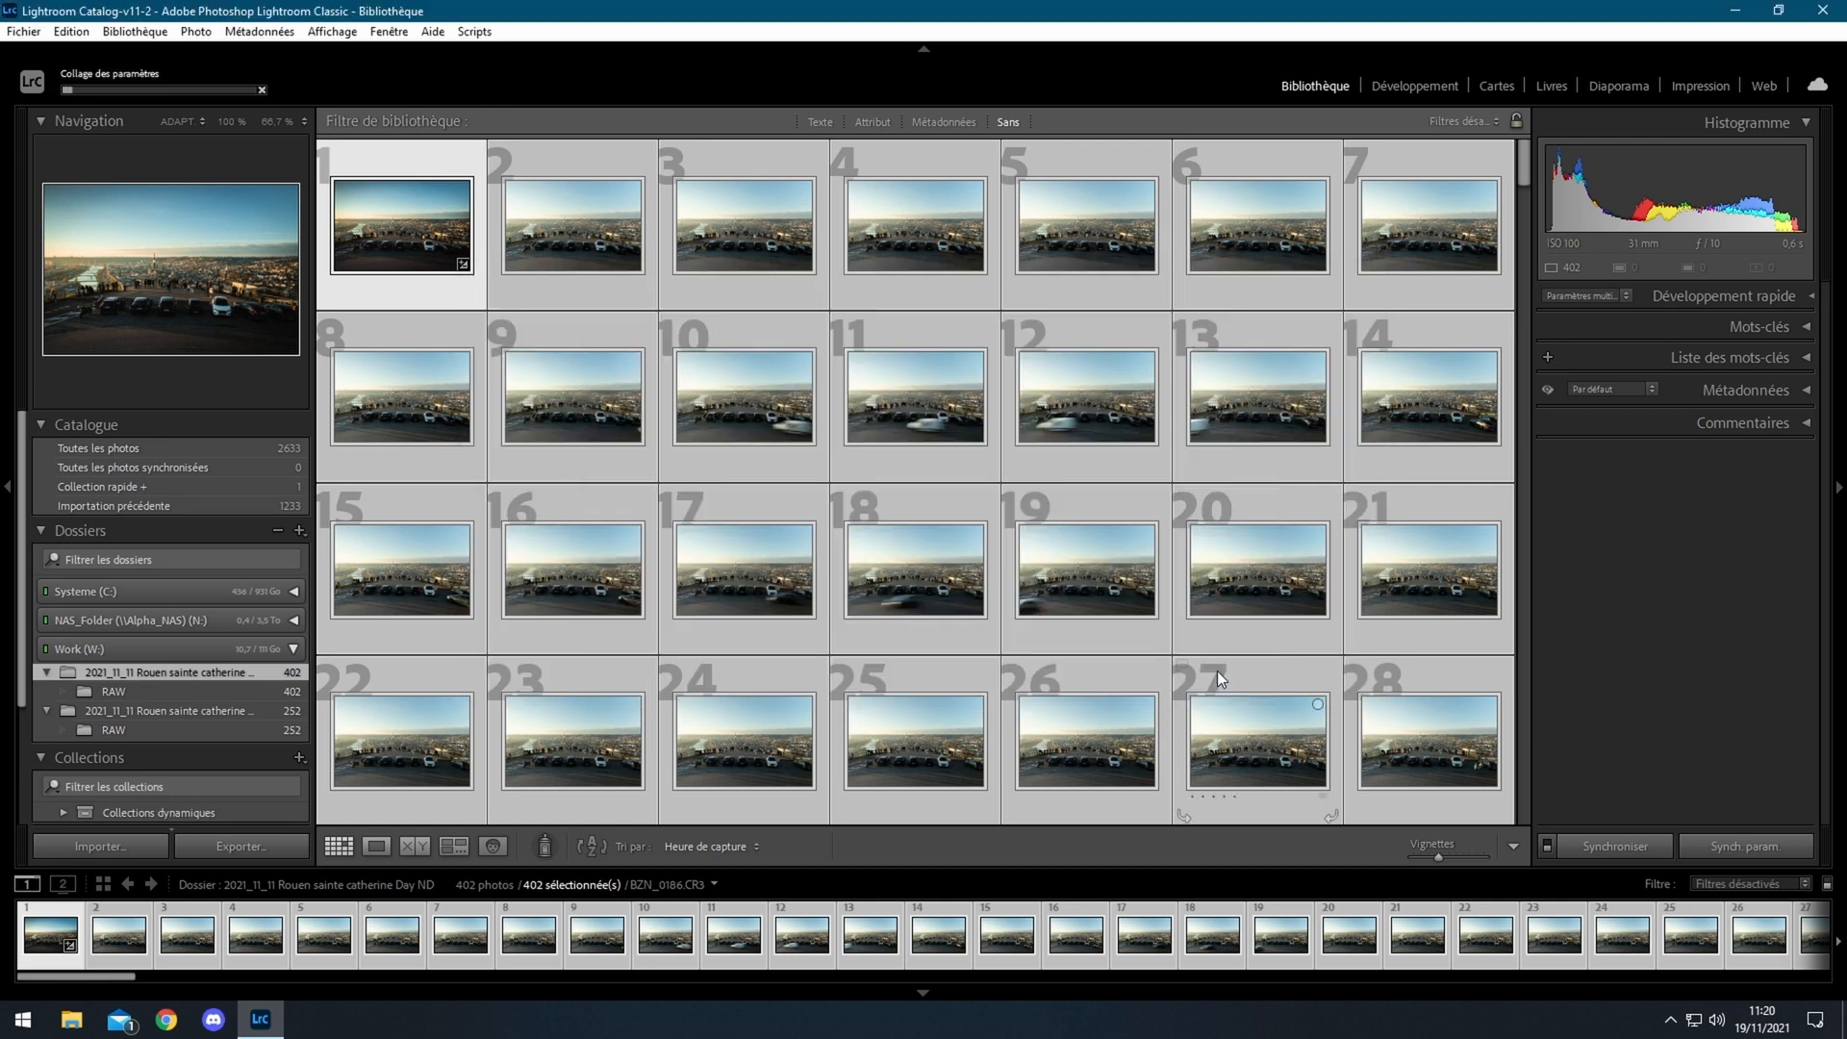